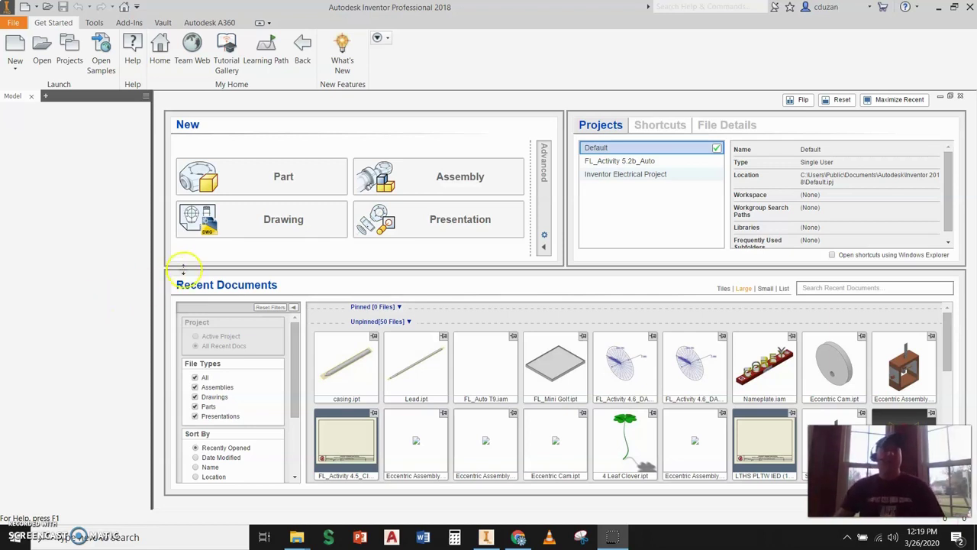
- Create a new part and start a 2D sketch on the front XY plane
left_click(17, 57)
left_click(475, 169)
left_click(596, 386)
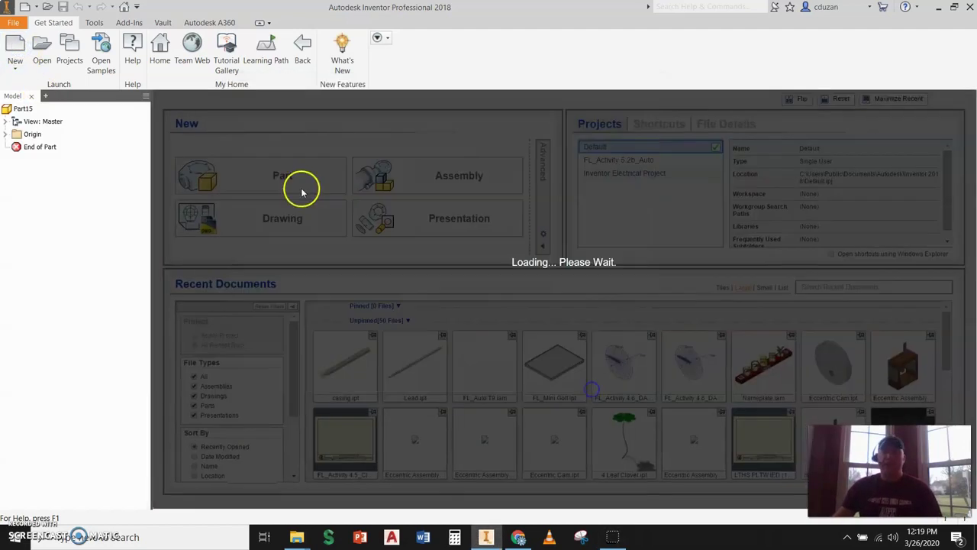
left_click(23, 55)
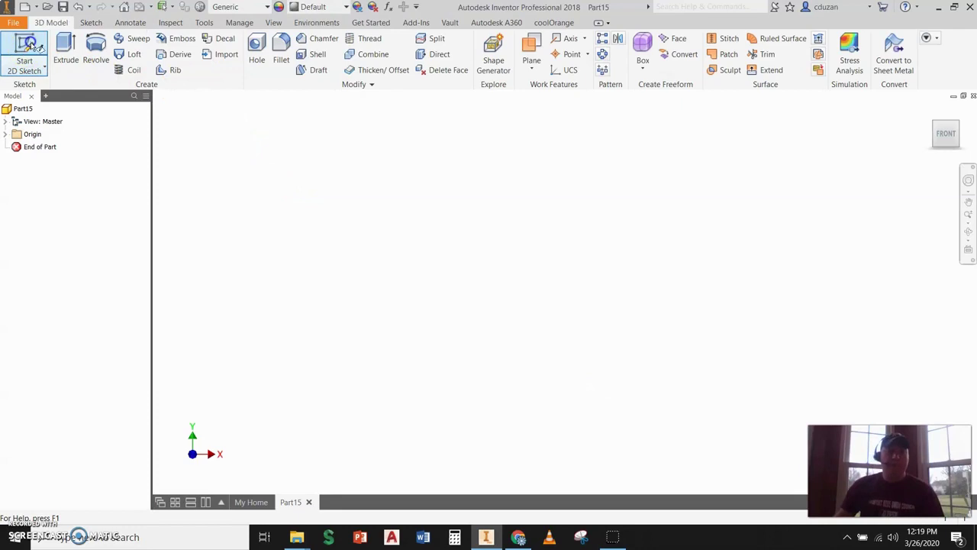
left_click(534, 170)
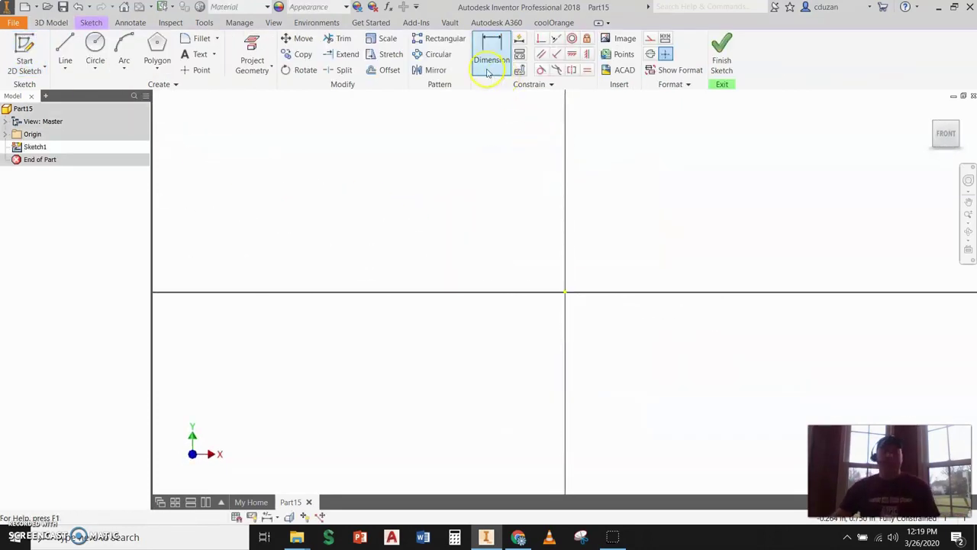
- Draw a six-sided circumscribed polygon centred on the origin, with its upper and lower sides horizontal
left_click(157, 49)
left_click(565, 292)
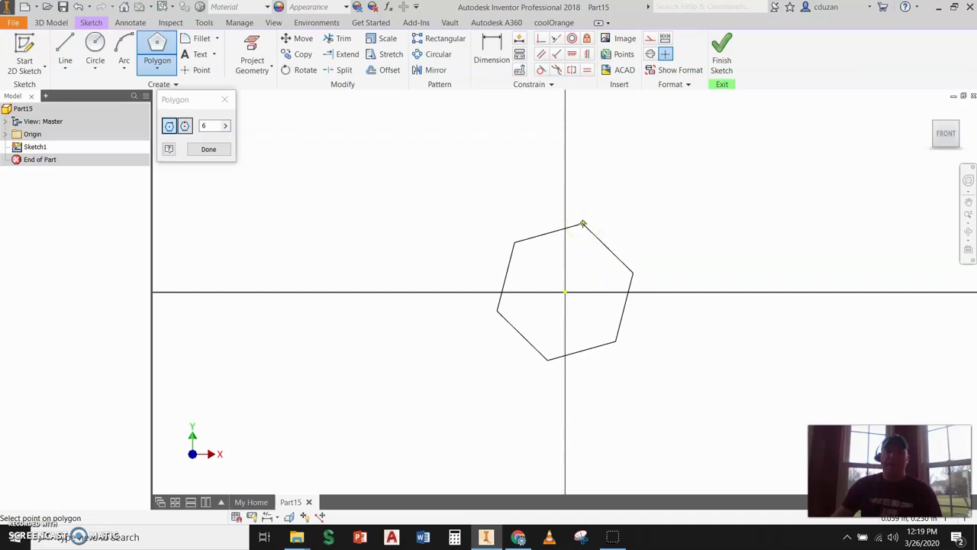
left_click(185, 127)
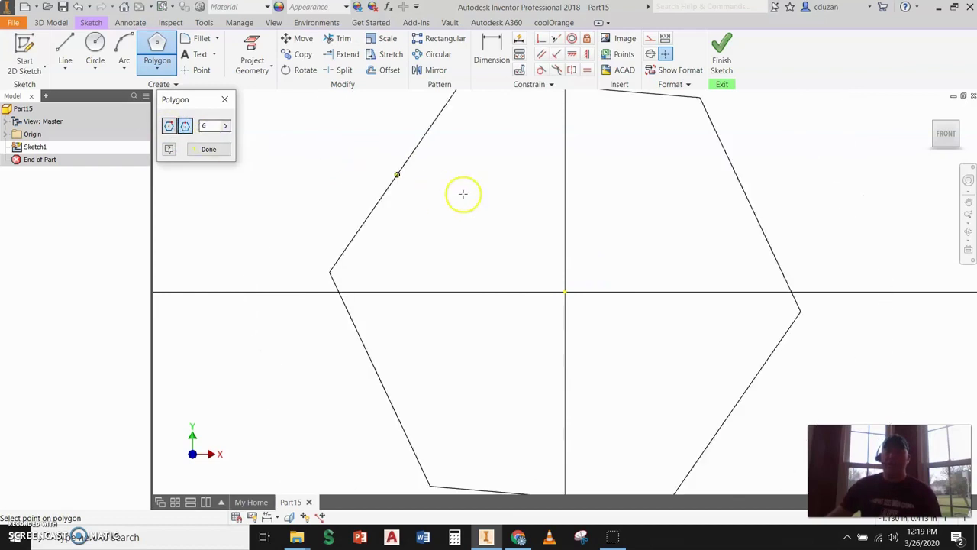
left_click(565, 194)
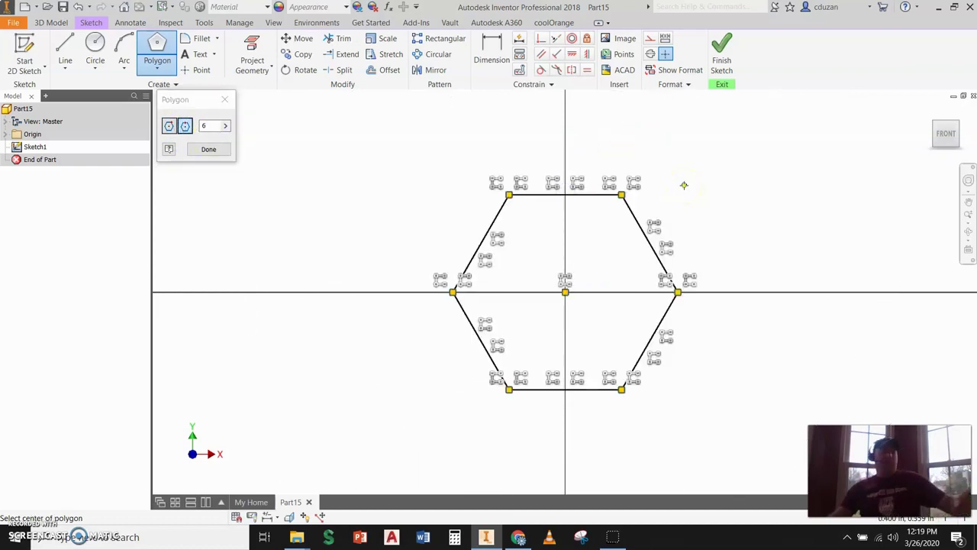
- Dimension the distance between the hexagon's two horizontal sides as .250 in and finish the sketch
left_click(491, 49)
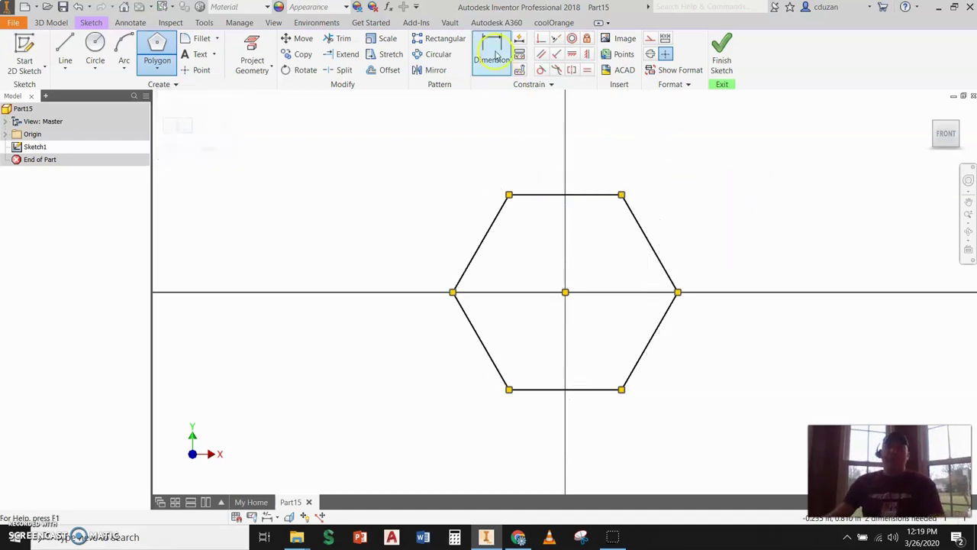
left_click(602, 195)
left_click(606, 388)
left_click(746, 296)
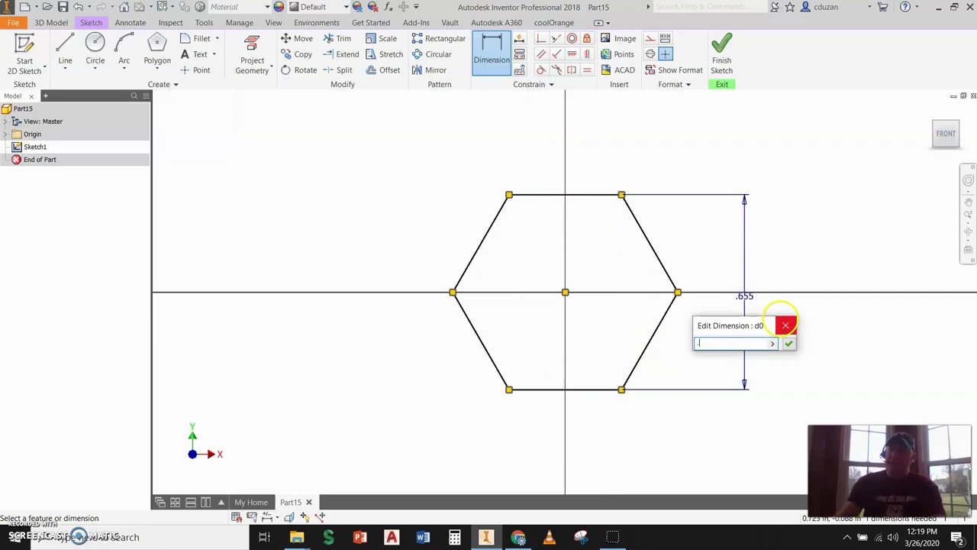
left_click(782, 324)
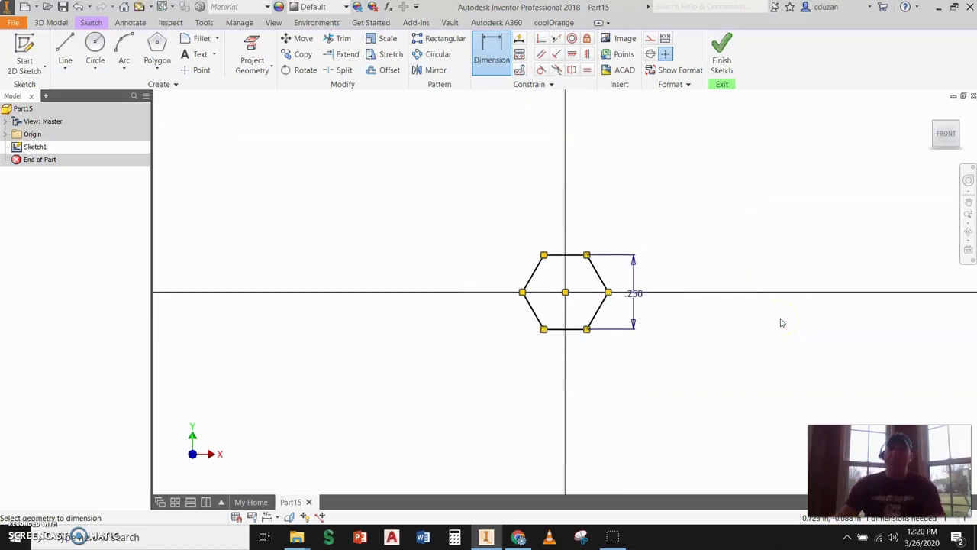
left_click(722, 55)
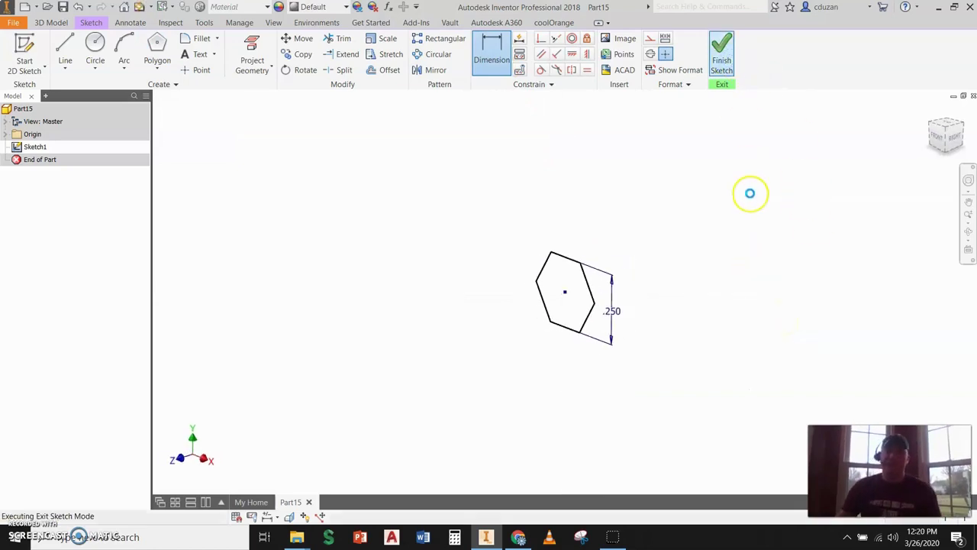
- Extrude the hexagon profile 6.75 in to form a new solid bar
left_click(65, 48)
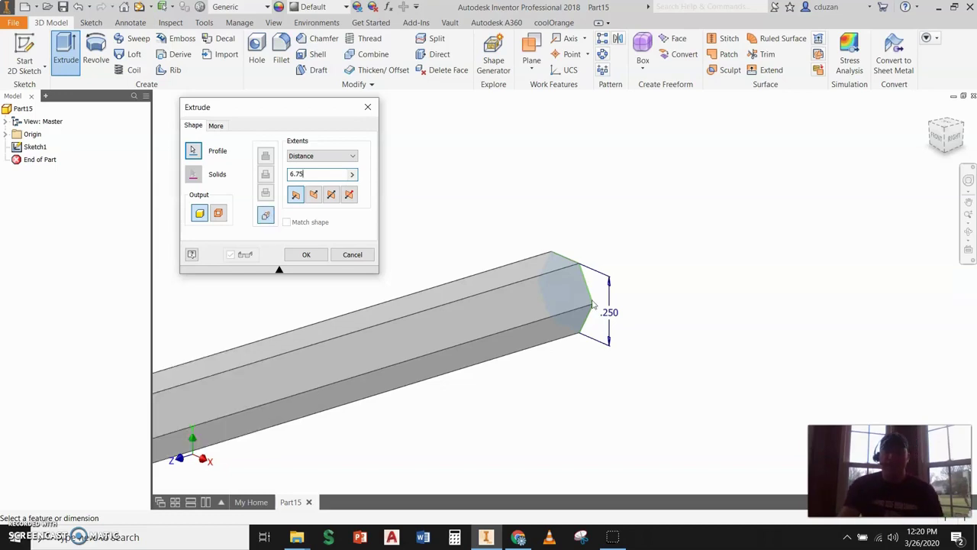
key("Return")
scroll(775, 260, "down", 3)
middle_click_drag(738, 290, 825, 224)
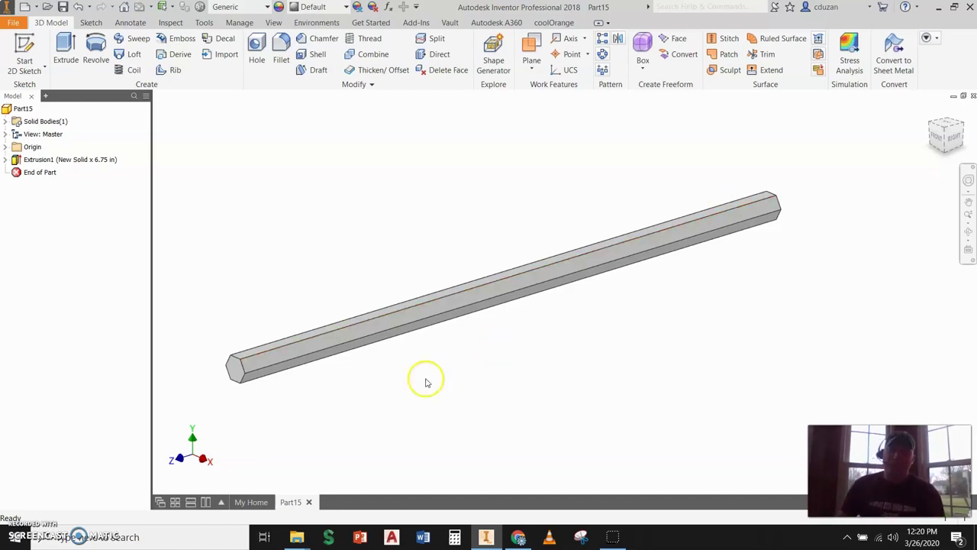
- Create a work plane through two diagonally opposite long edges of the hexagonal bar
scroll(201, 371, "down", 5)
middle_click_drag(201, 372, 353, 298)
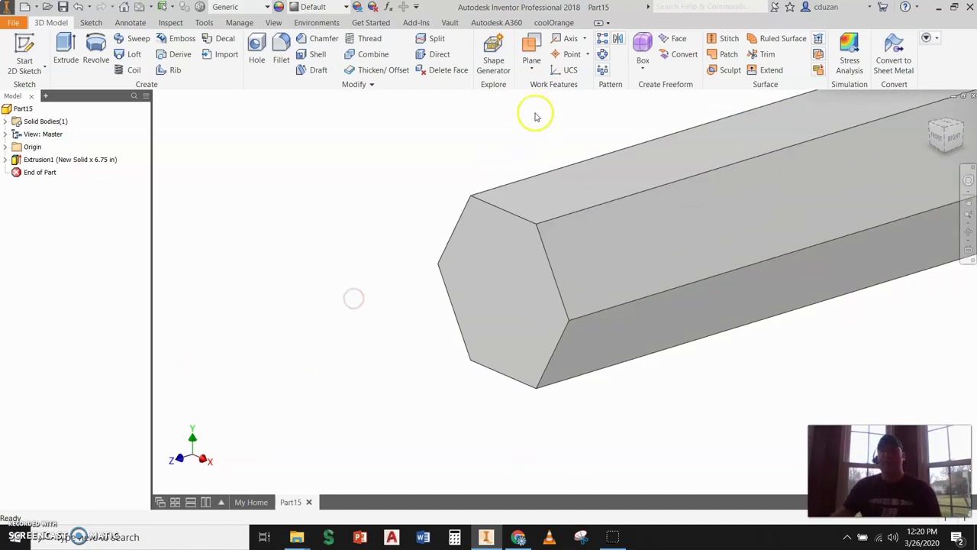
left_click(532, 46)
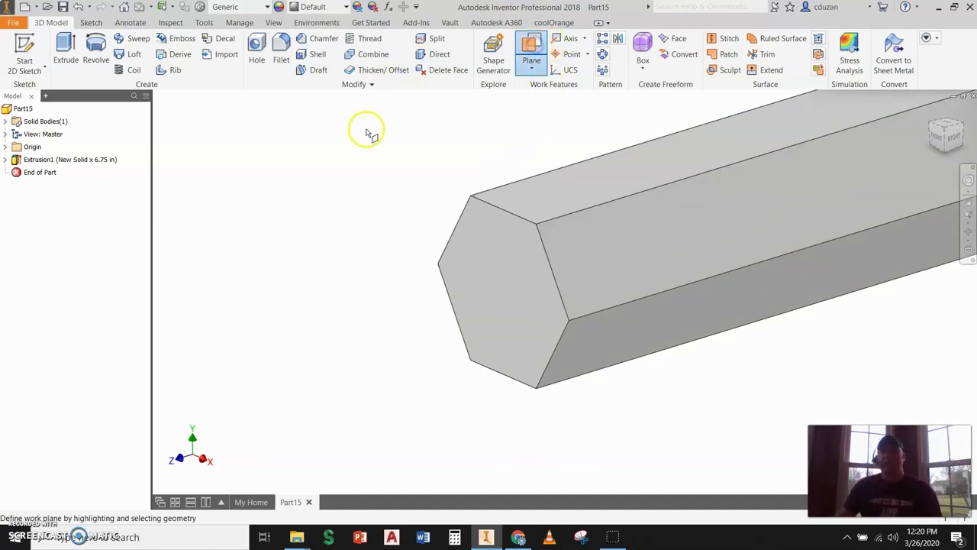
left_click(489, 197)
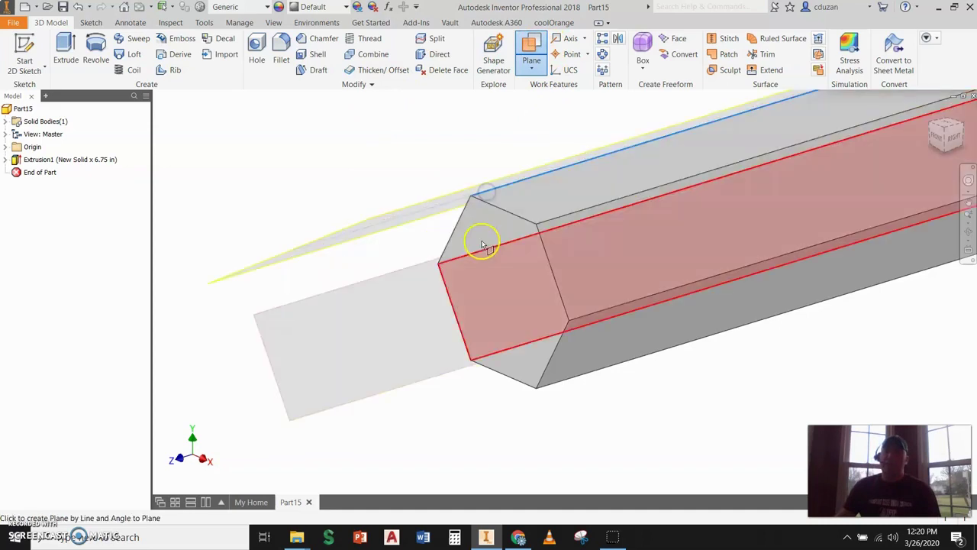
left_click(553, 384)
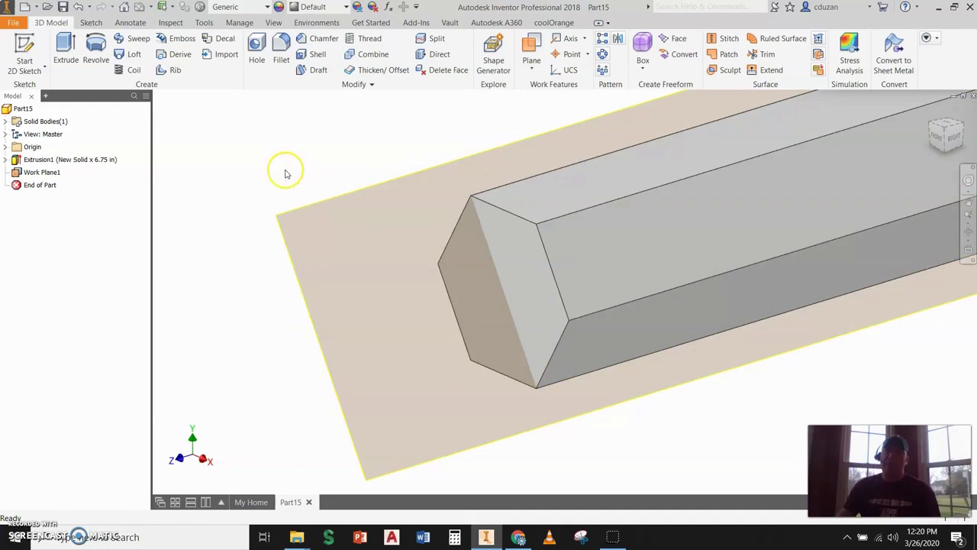
- Start a 2D sketch on the new work plane and slice the graphics to expose the bar's cross-section
scroll(287, 183, "down", 2)
middle_click_drag(375, 219, 418, 231, "shift")
scroll(418, 231, "down", 2)
scroll(588, 190, "up", 5)
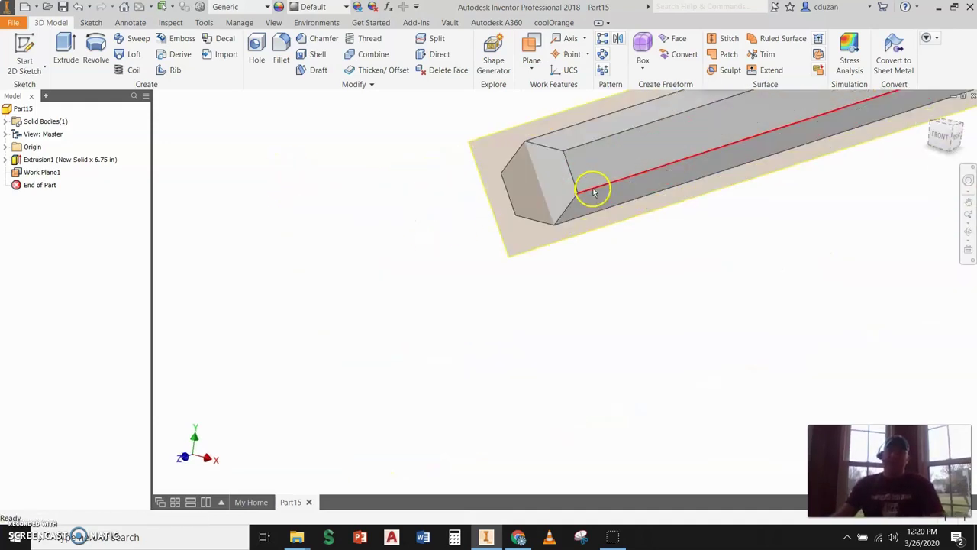
left_click(510, 287)
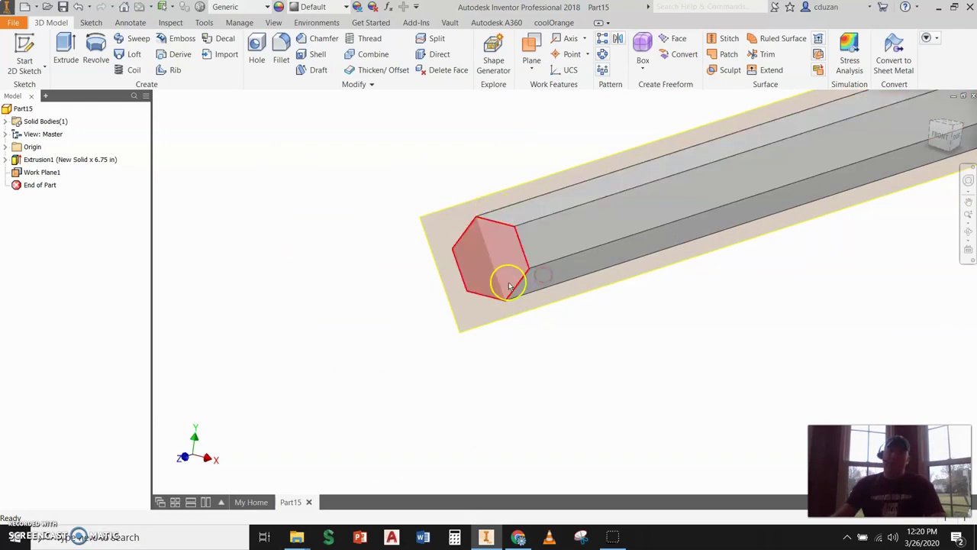
left_click(24, 59)
left_click(486, 200)
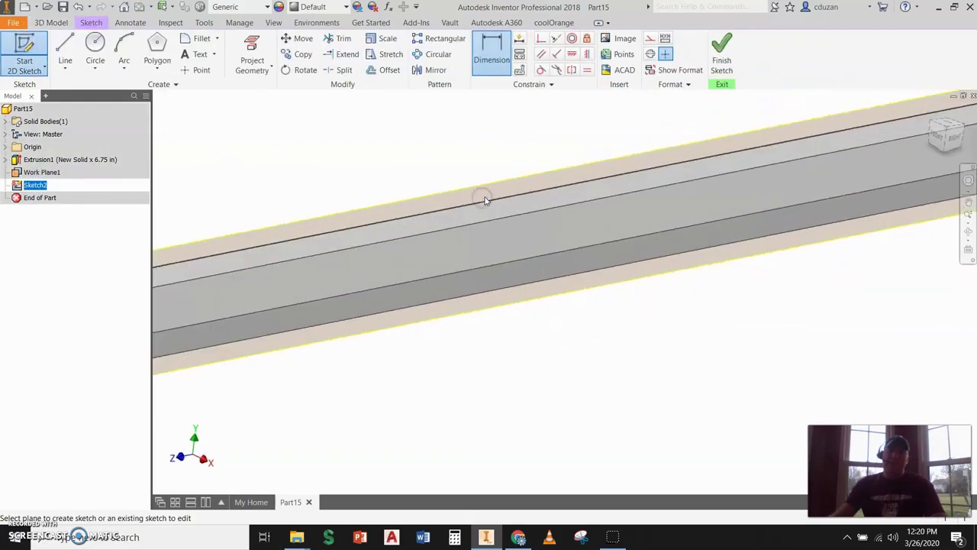
scroll(669, 273, "down", 2)
key("Escape")
scroll(295, 267, "up", 4)
right_click(359, 257)
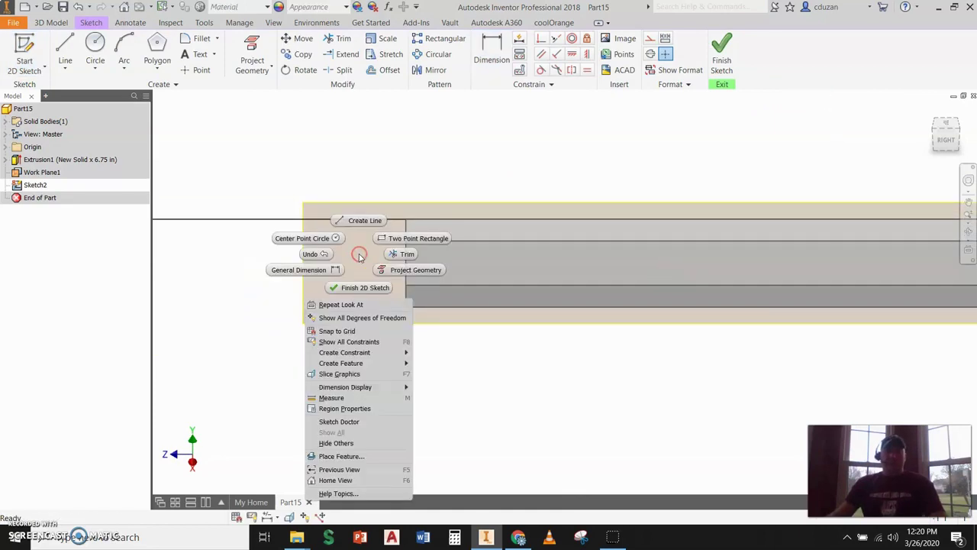
left_click(350, 374)
scroll(384, 288, "up", 3)
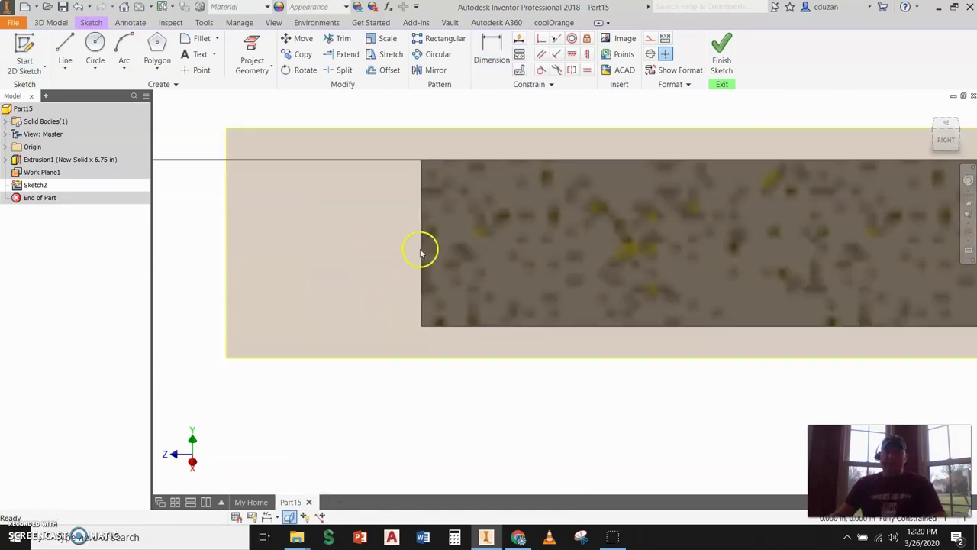
- Draw a vertical line along the bar's end, from the lower corner to the upper corner of the section
left_click(65, 48)
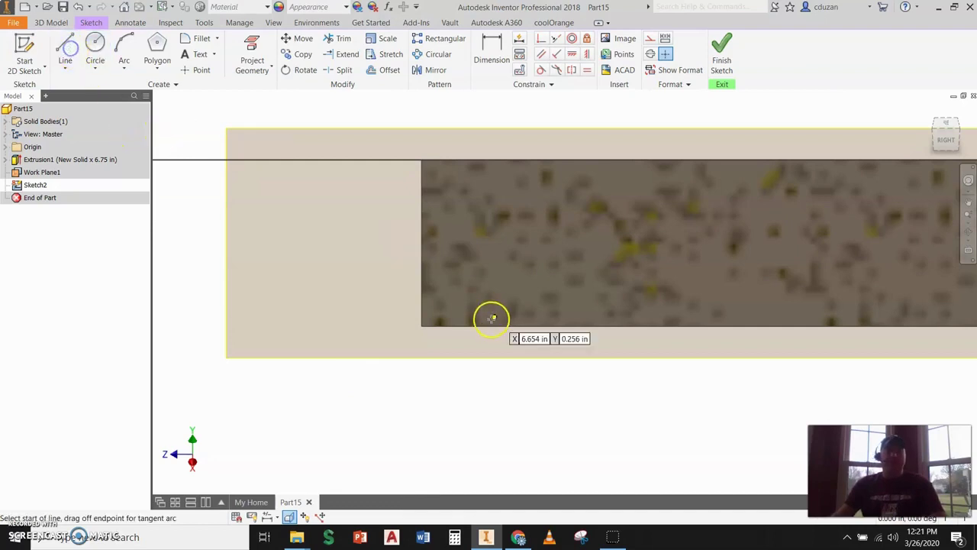
left_click(421, 327)
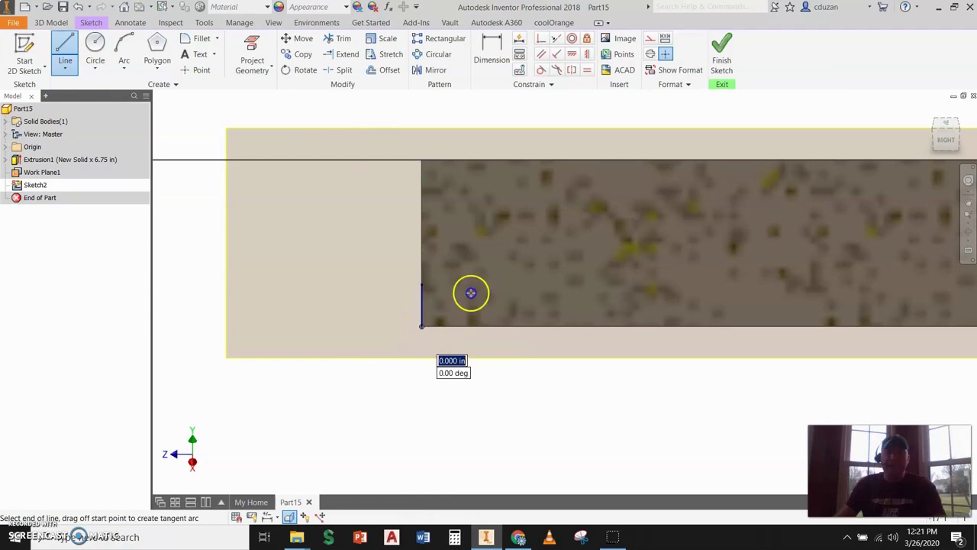
double_click(422, 161)
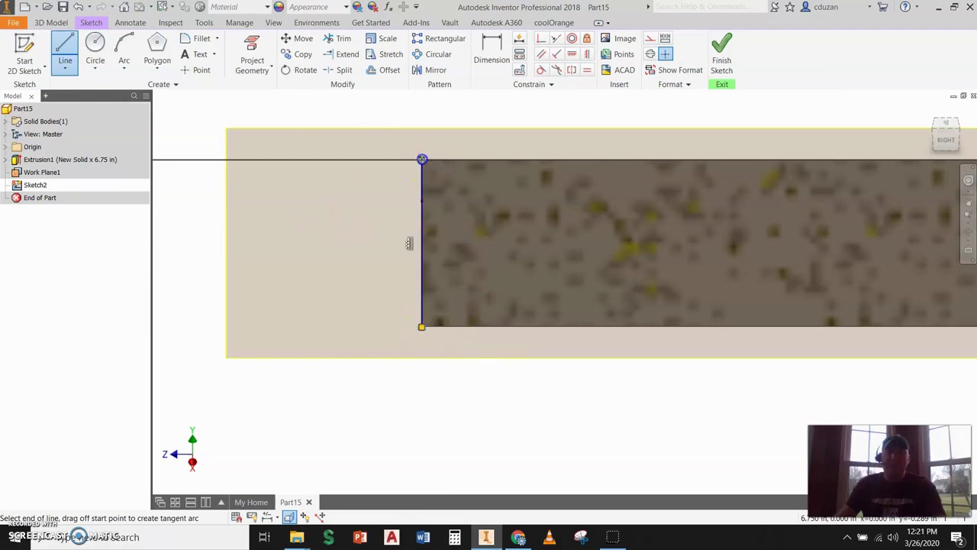
key("Escape")
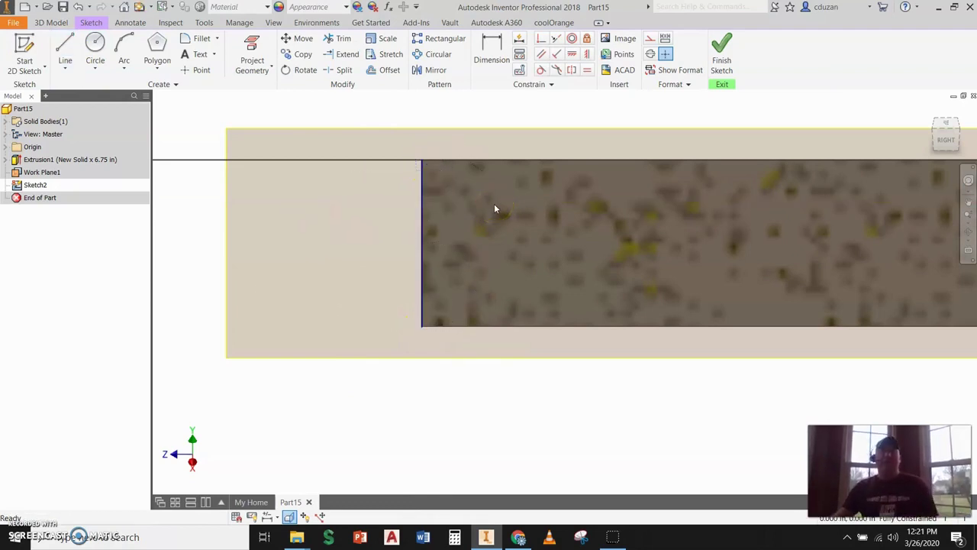
- From the end line's midpoint, draw a triangle with a .75 in horizontal leg, a perpendicular up to the bar's edge, and a closing diagonal
left_click(64, 50)
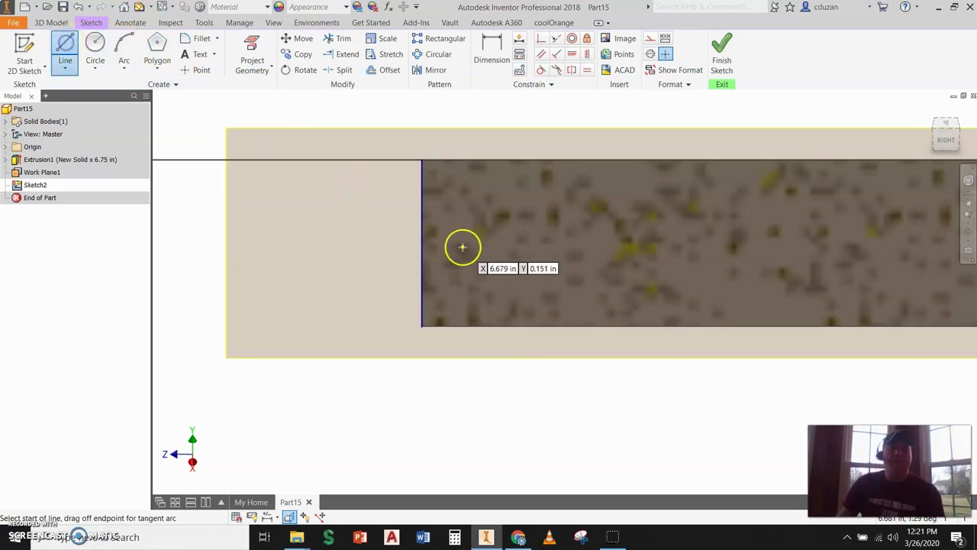
left_click(423, 242)
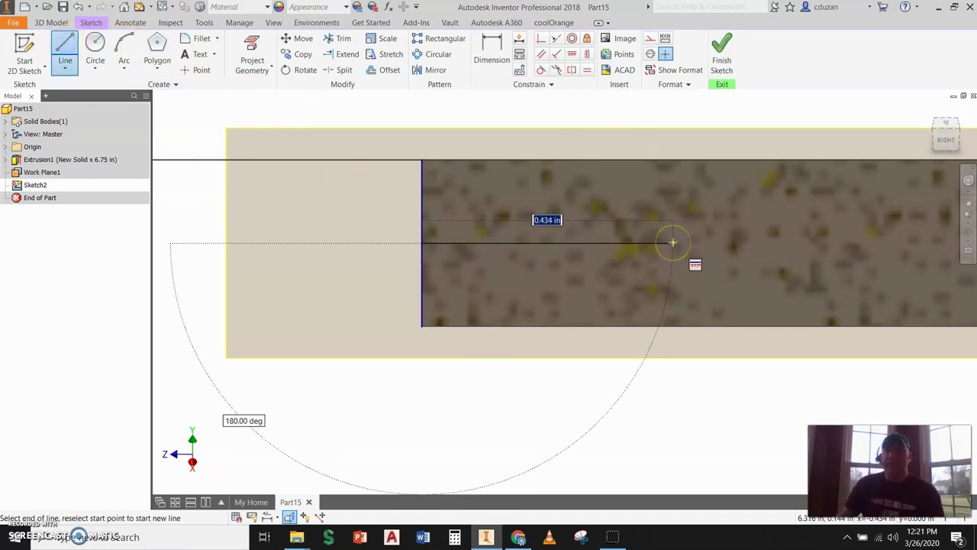
type(".75")
key("Return")
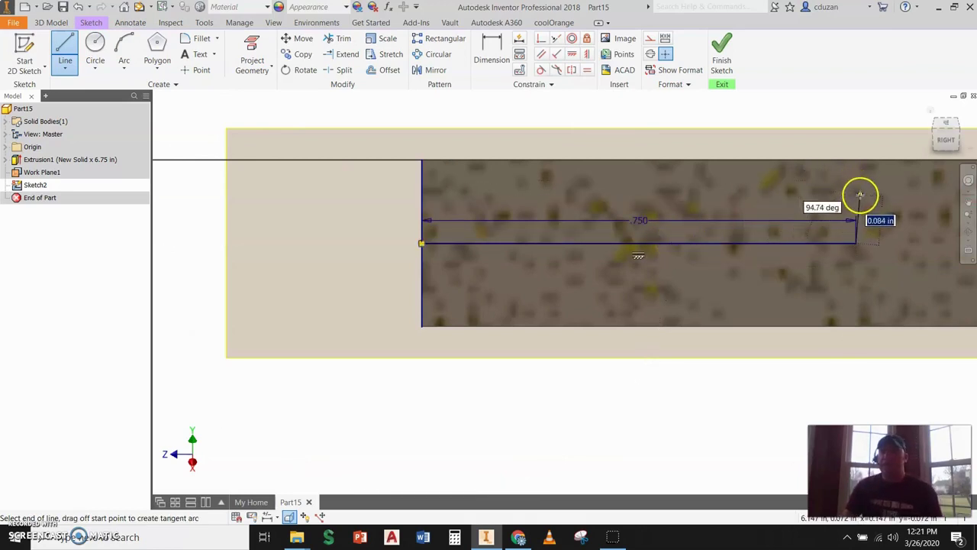
left_click(856, 159)
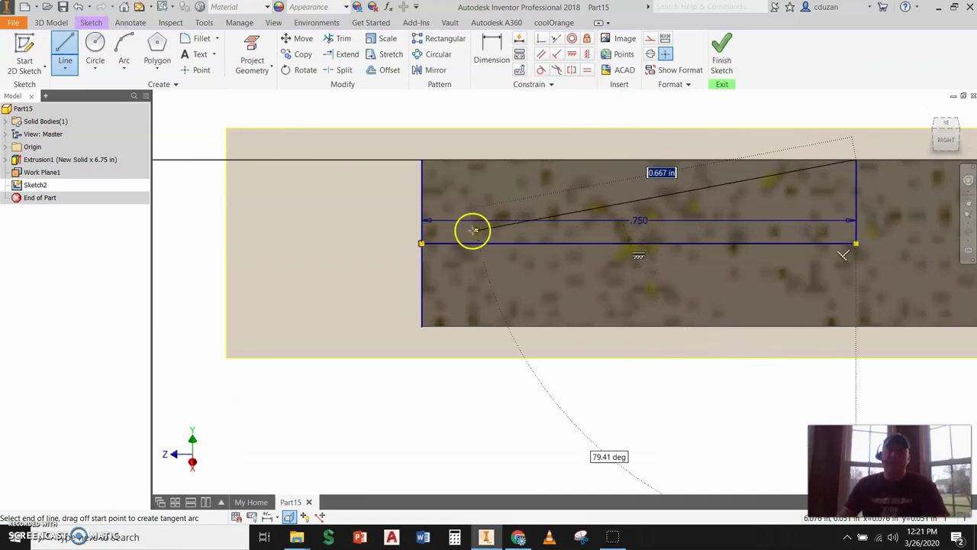
left_click(421, 242)
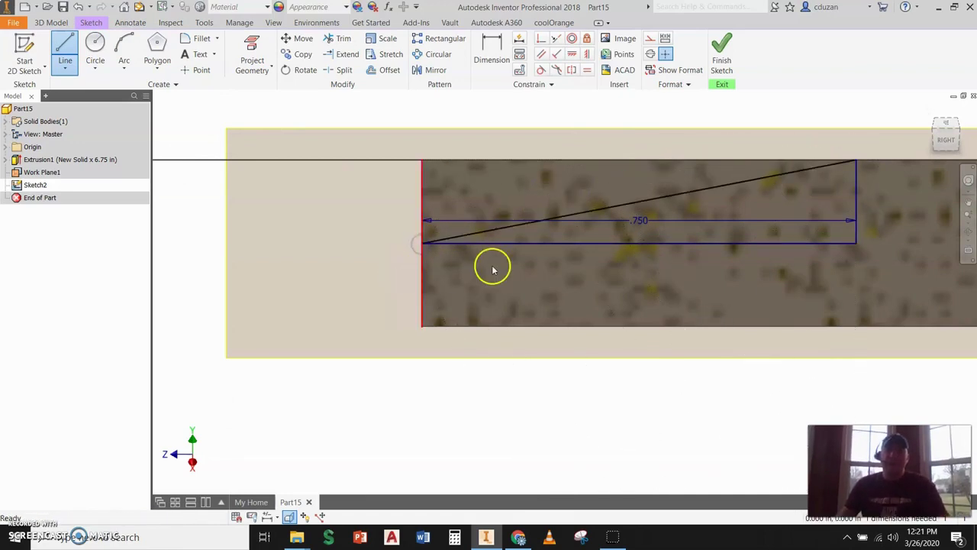
key("Escape")
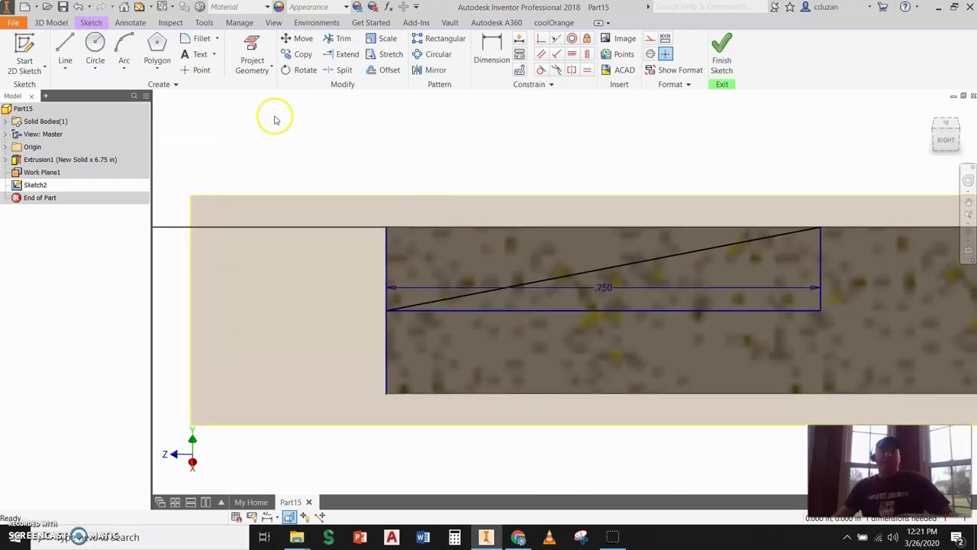
- Draw a closed outline of four connected lines around the outside of the bar's end, joining the diagonal's upper endpoint to its lower endpoint
left_click(65, 50)
left_click(821, 226)
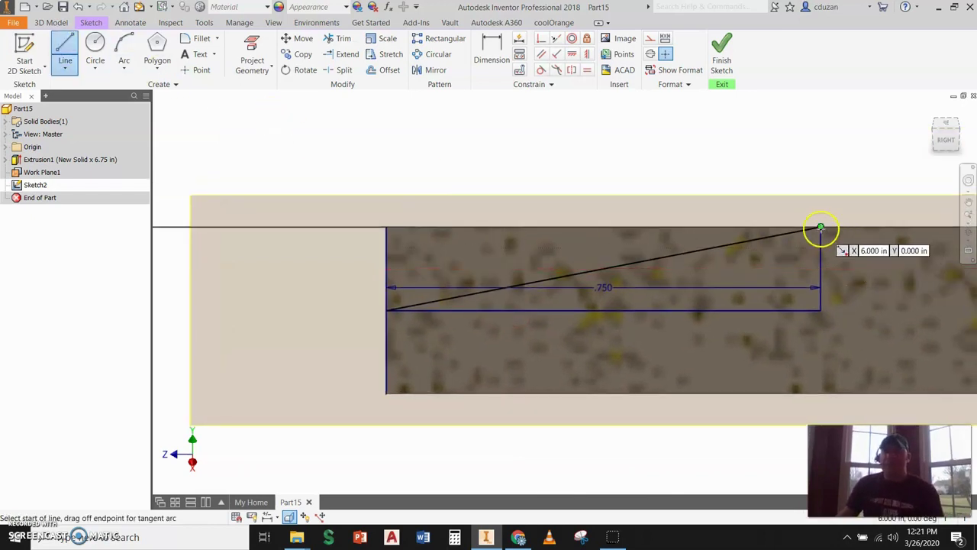
scroll(821, 227, "up", 3)
left_click(745, 162)
left_click(527, 139)
left_click(432, 168)
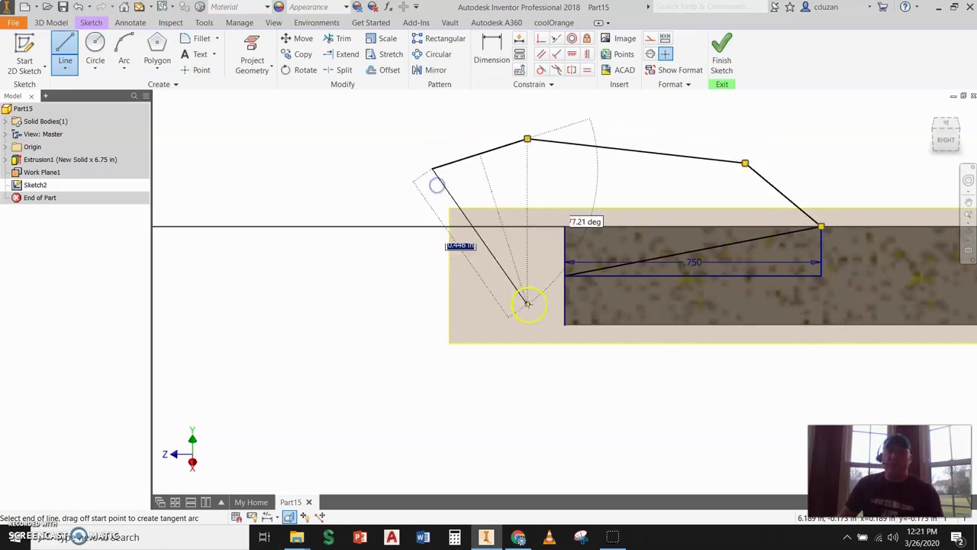
scroll(564, 276, "down", 3)
left_click(564, 276)
scroll(564, 275, "up", 4)
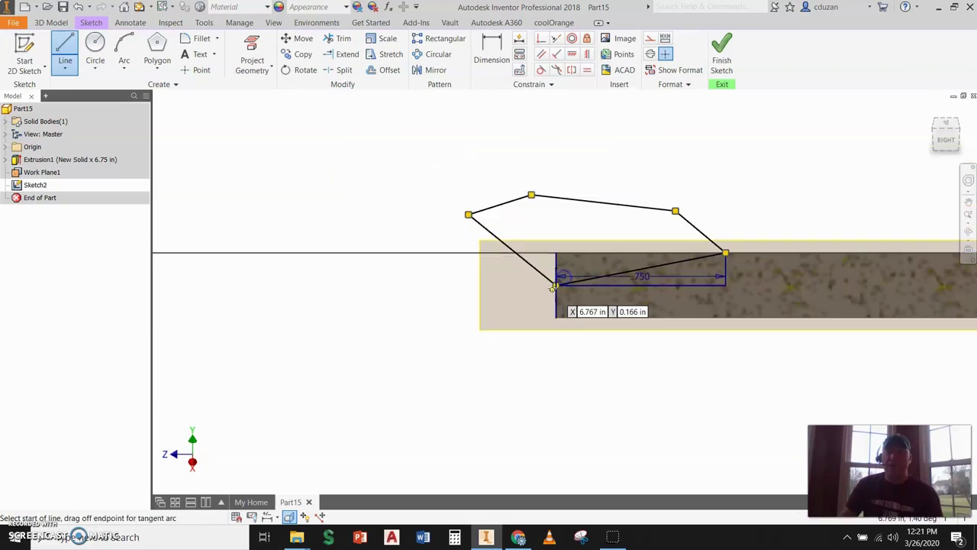
right_click(565, 220)
left_click(604, 220)
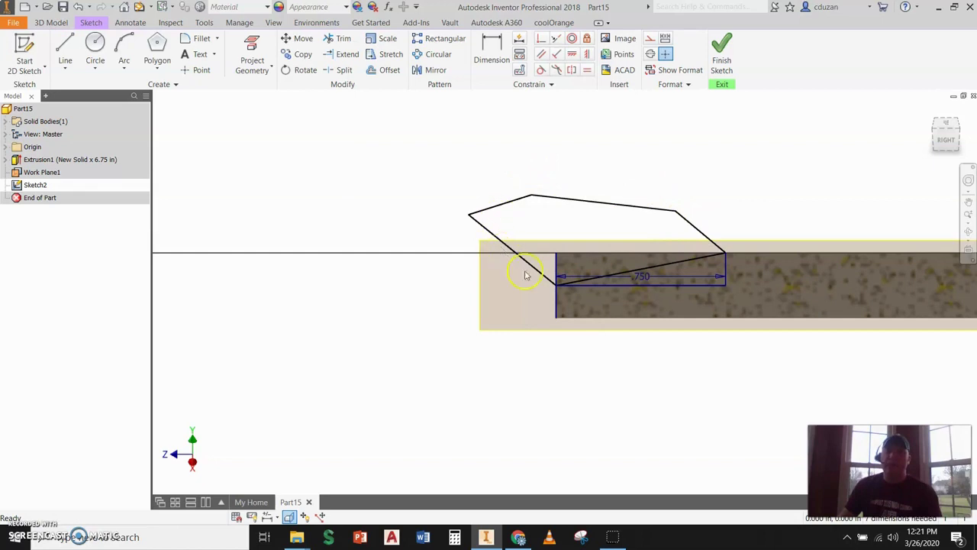
- Finish the sketch and revolve the closed outline a full turn about the .750 in centre line as a cut
left_click(727, 62)
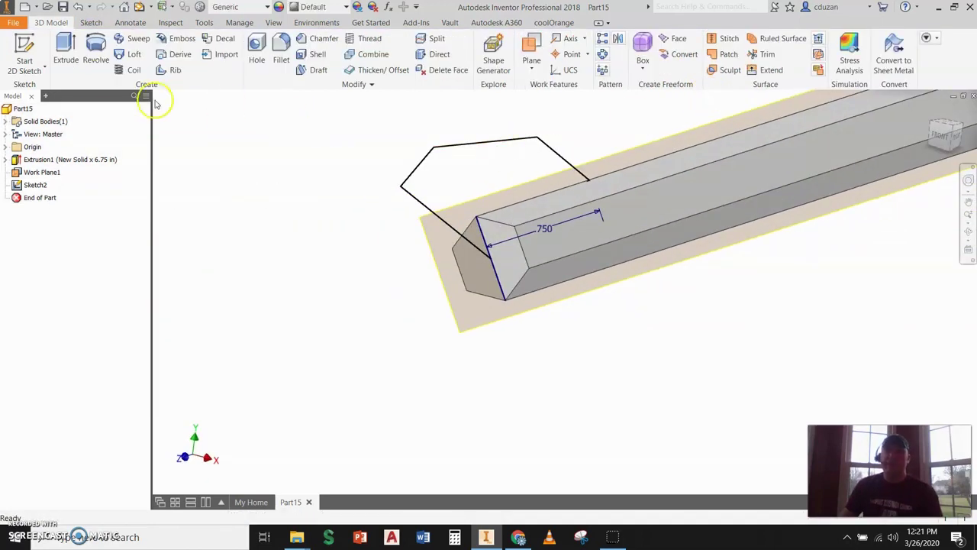
left_click(95, 54)
left_click(498, 200)
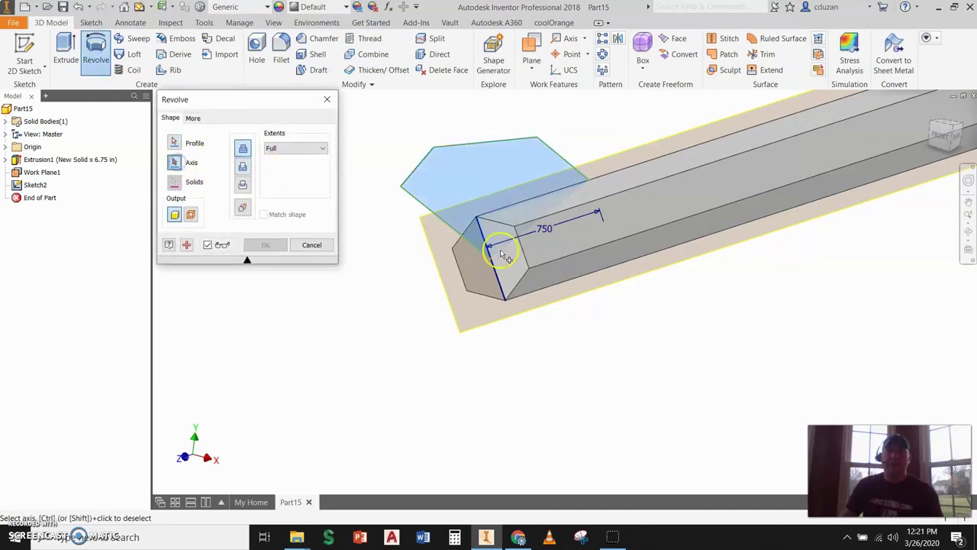
left_click(539, 243)
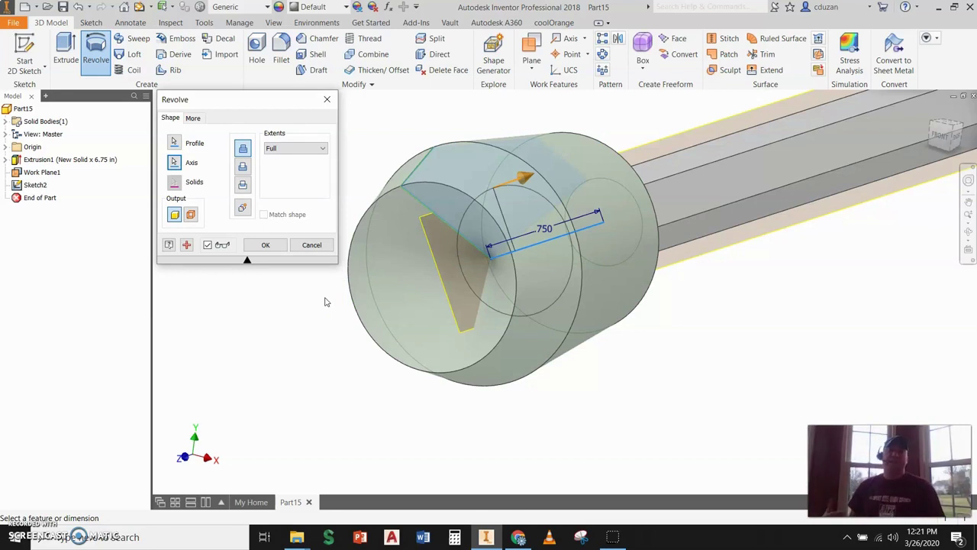
left_click(241, 167)
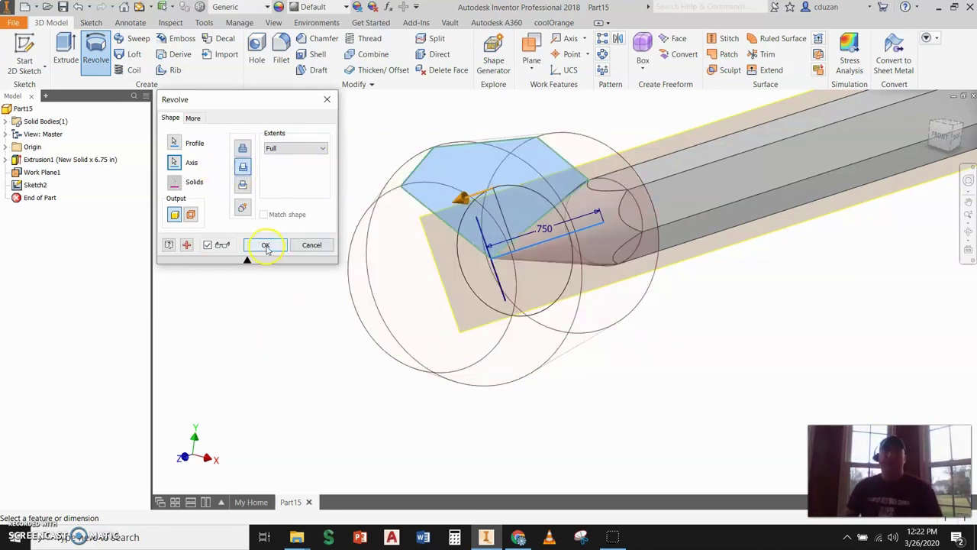
left_click(265, 245)
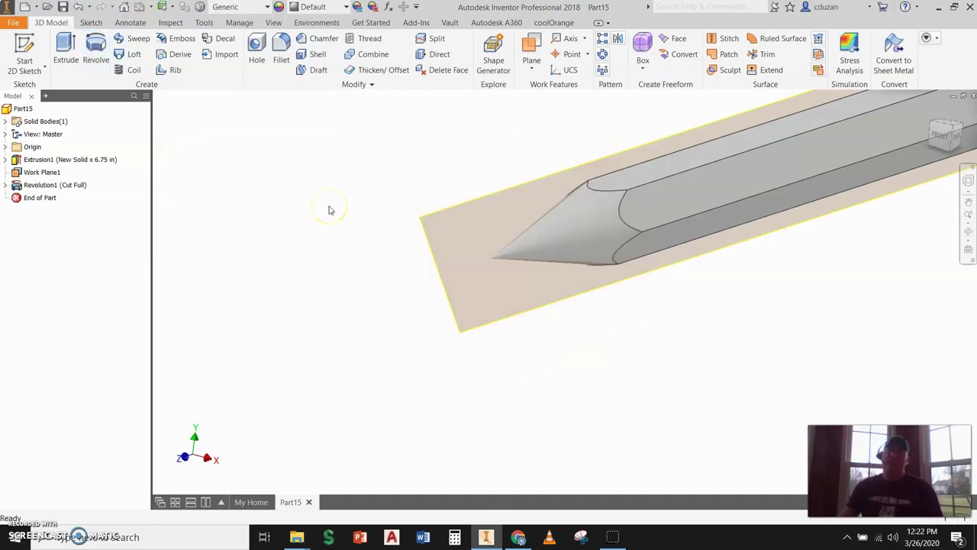
- Start a new 2D sketch on the diagonal work plane and slice the graphics to expose the tapered end's section
mouse_move(330, 210)
middle_mouse_down("shift")
mouse_move(328, 229)
mouse_move(295, 267)
middle_mouse_up("shift")
mouse_move(539, 300)
middle_mouse_down()
mouse_move(585, 303)
mouse_move(565, 308)
mouse_move(626, 290)
mouse_move(513, 339)
mouse_move(601, 326)
middle_mouse_up()
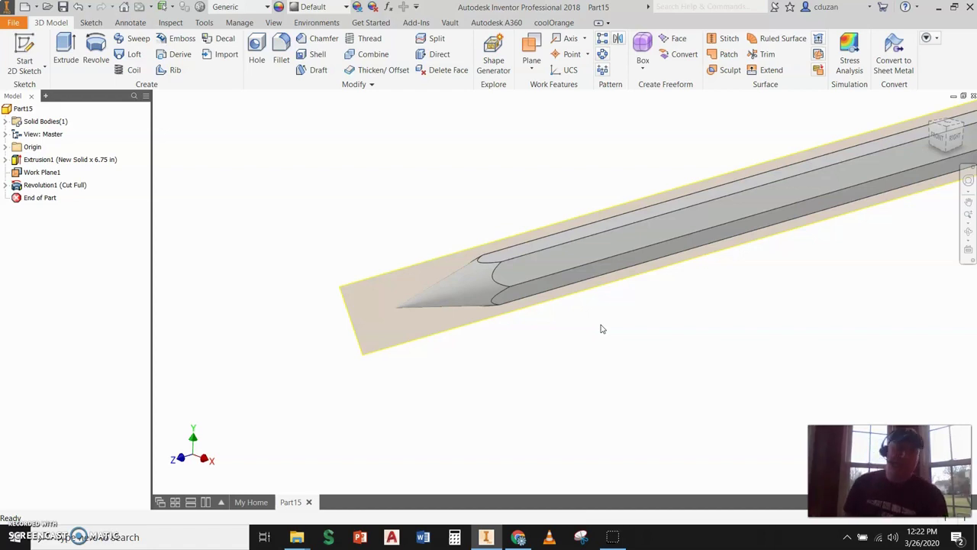
left_click(35, 50)
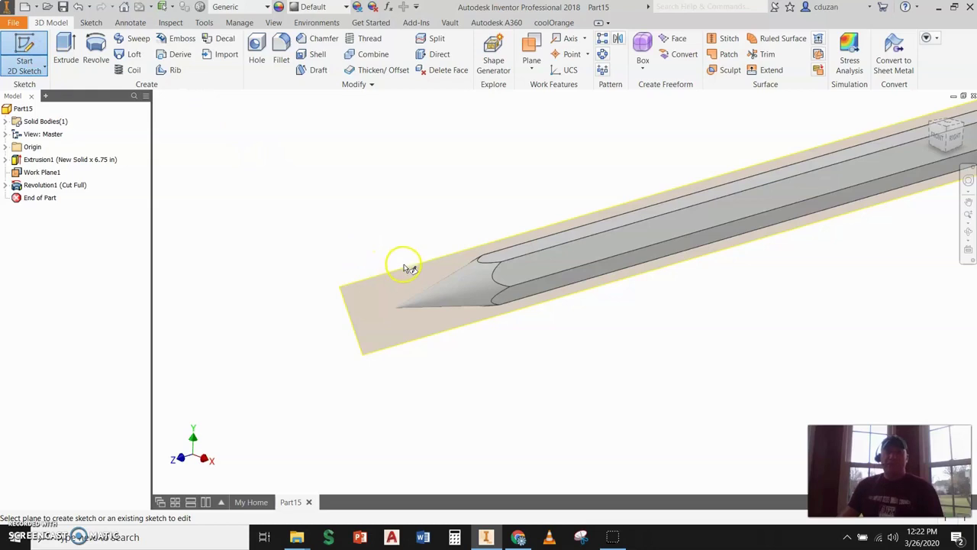
left_click(410, 273)
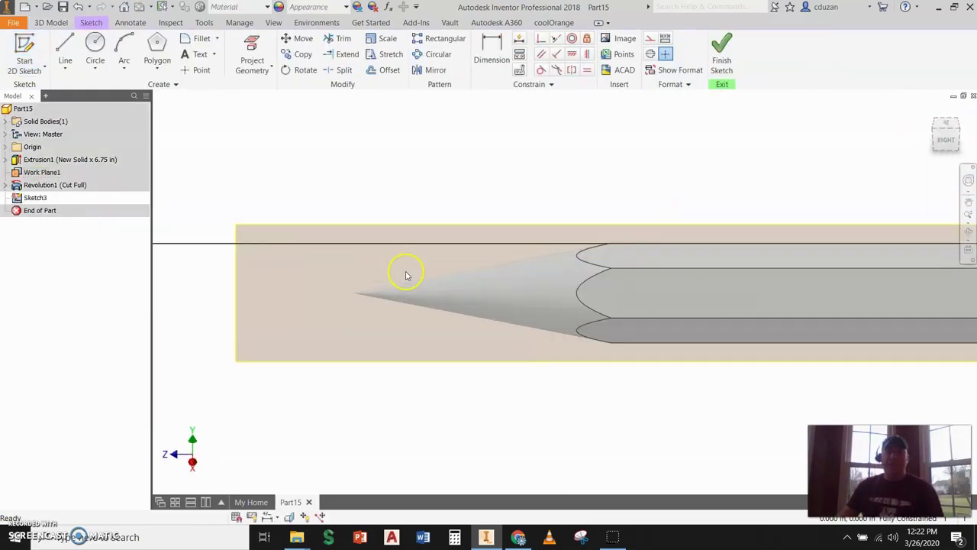
right_click(318, 185)
left_click(333, 306)
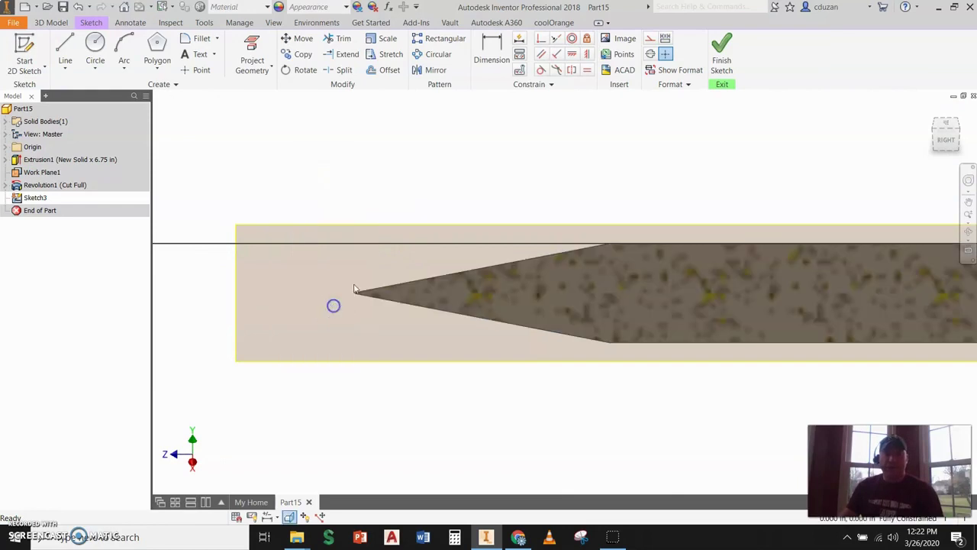
- Project the upper sloped edge of the tapered end and offset it .001 in outward
left_click(252, 47)
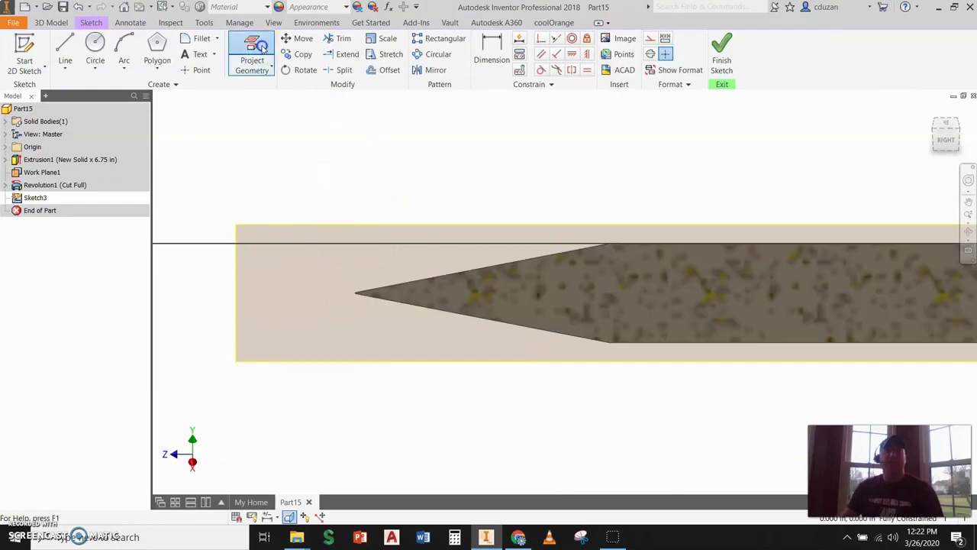
left_click(433, 283)
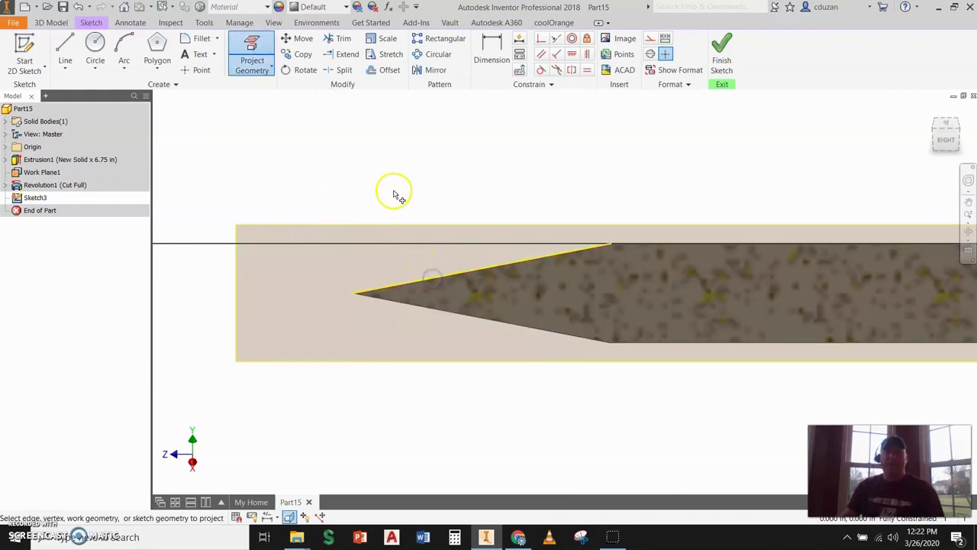
left_click(386, 69)
left_click(419, 283)
left_click_drag(419, 283, 409, 259)
type(".001")
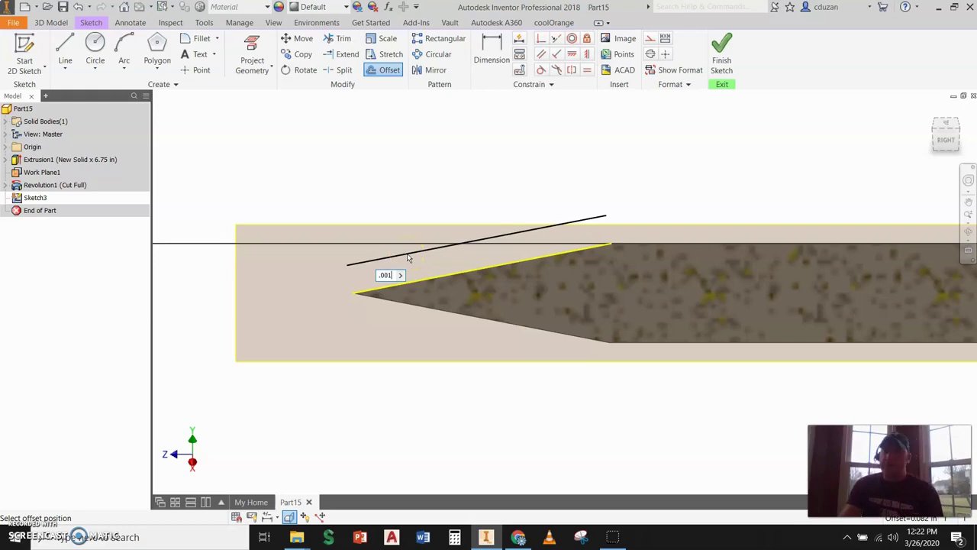
key("Return")
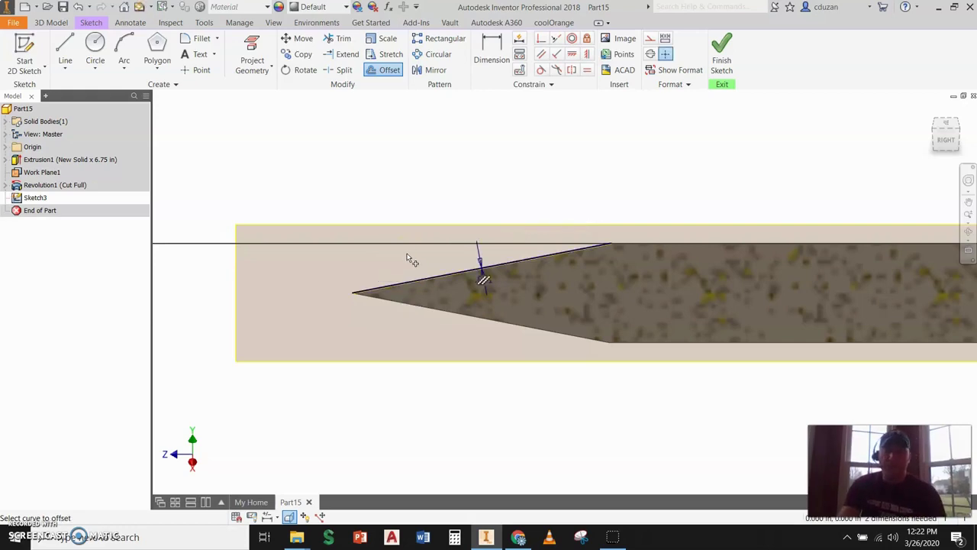
key("Escape")
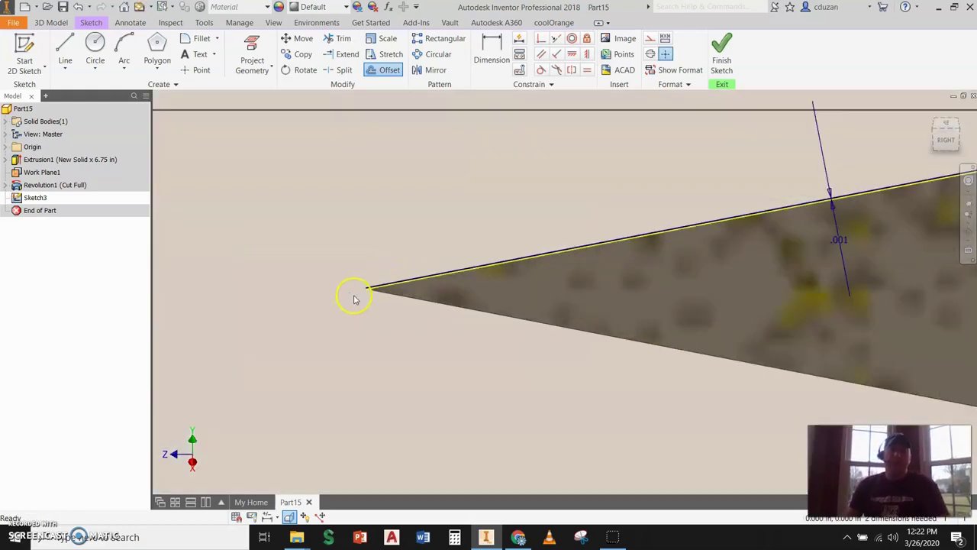
- Draw two horizontal lines from the cone's tip, one running into the cone and one running outward beyond the tip
scroll(353, 290, "up", 5)
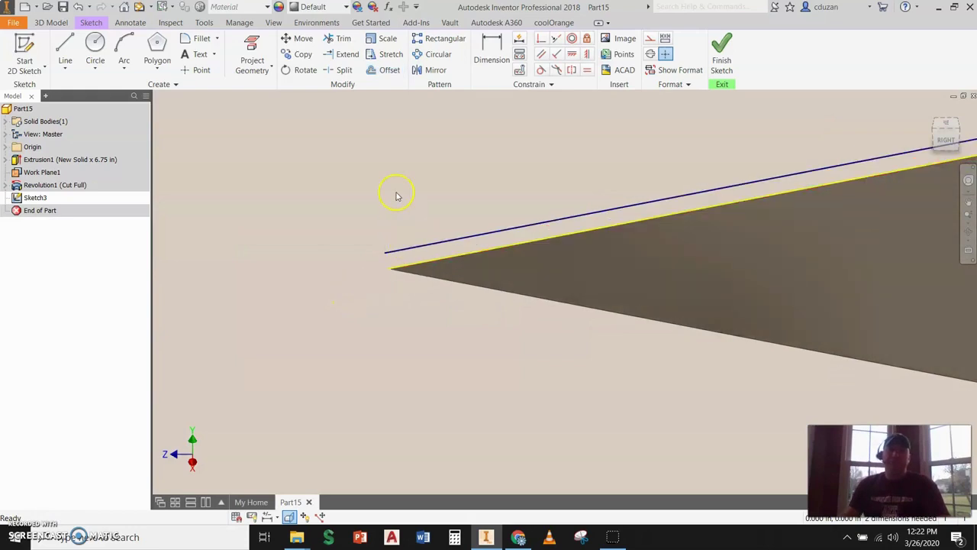
left_click(65, 47)
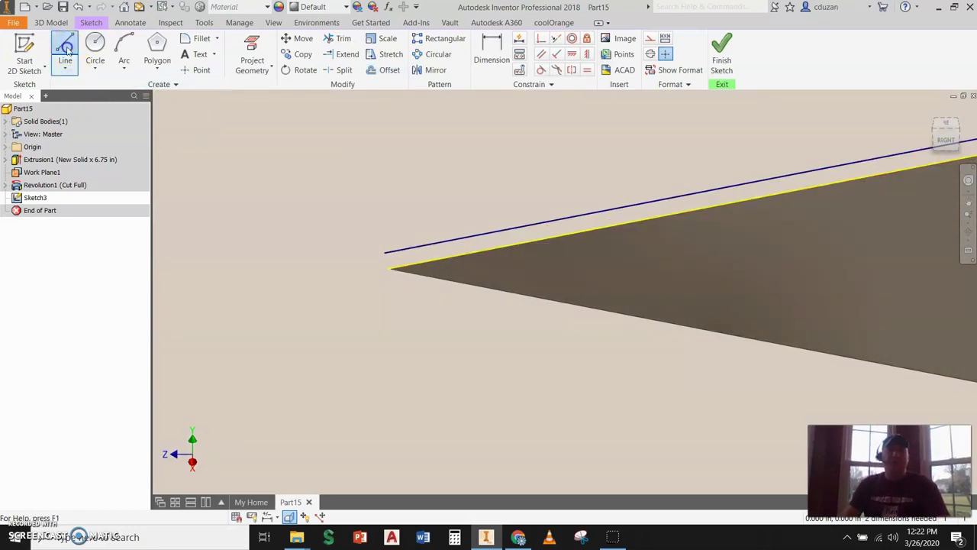
left_click(388, 267)
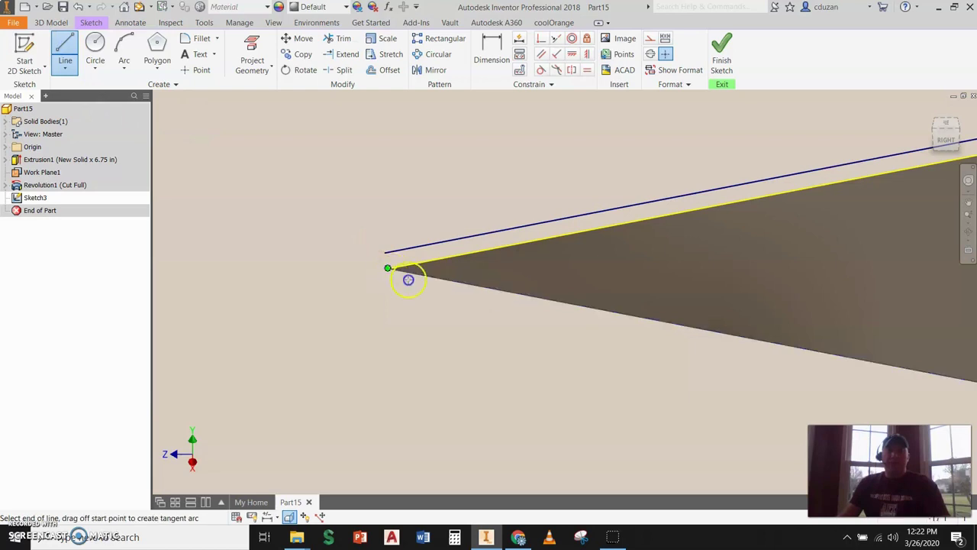
key("Escape")
left_click(913, 268)
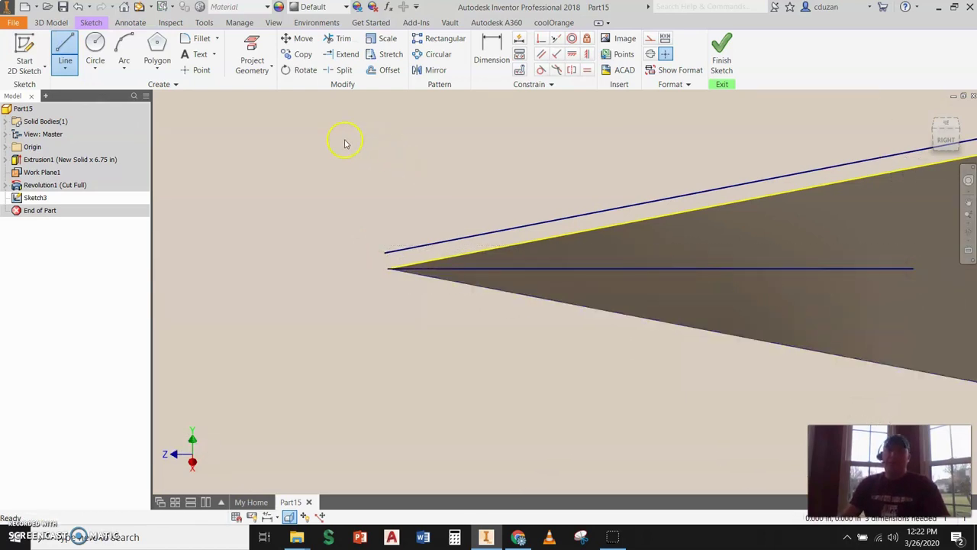
left_click(64, 50)
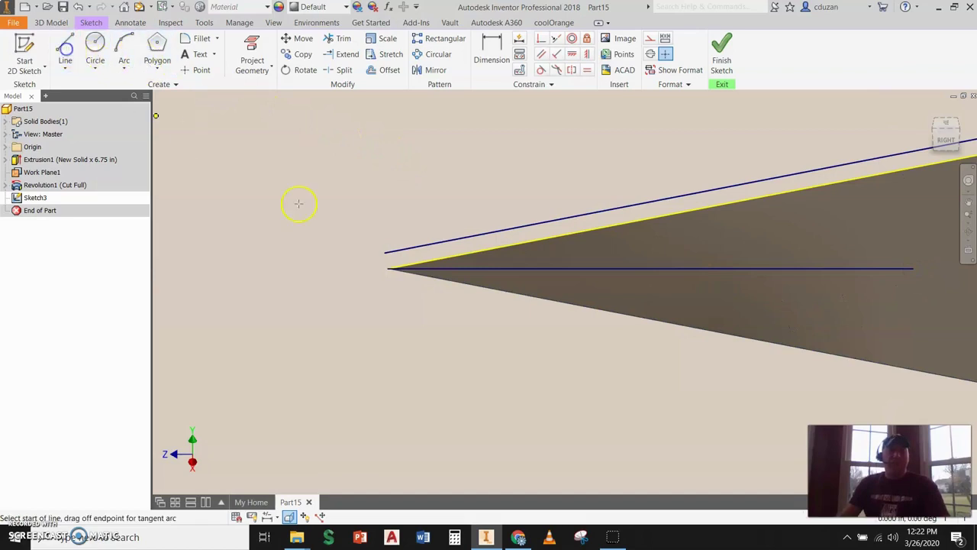
left_click(379, 264)
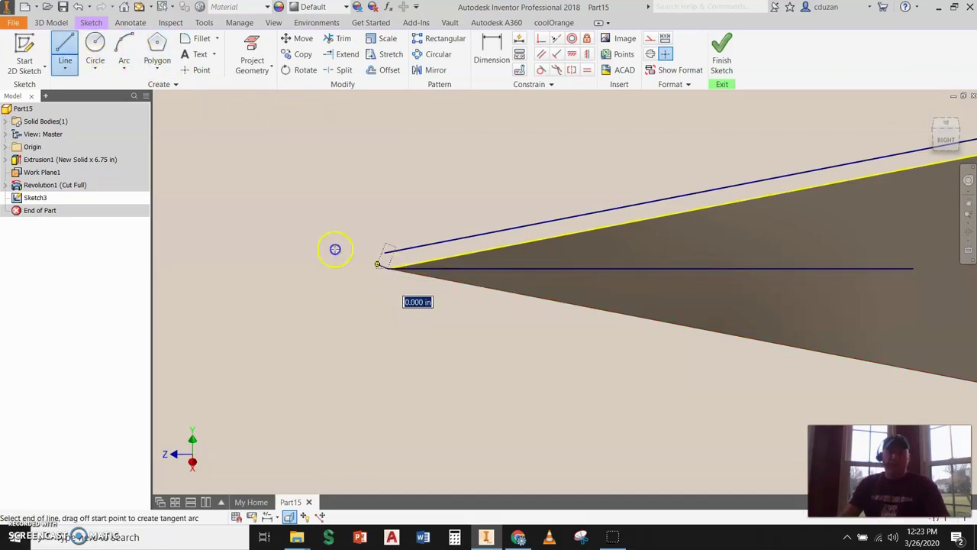
left_click(238, 268)
key("Escape")
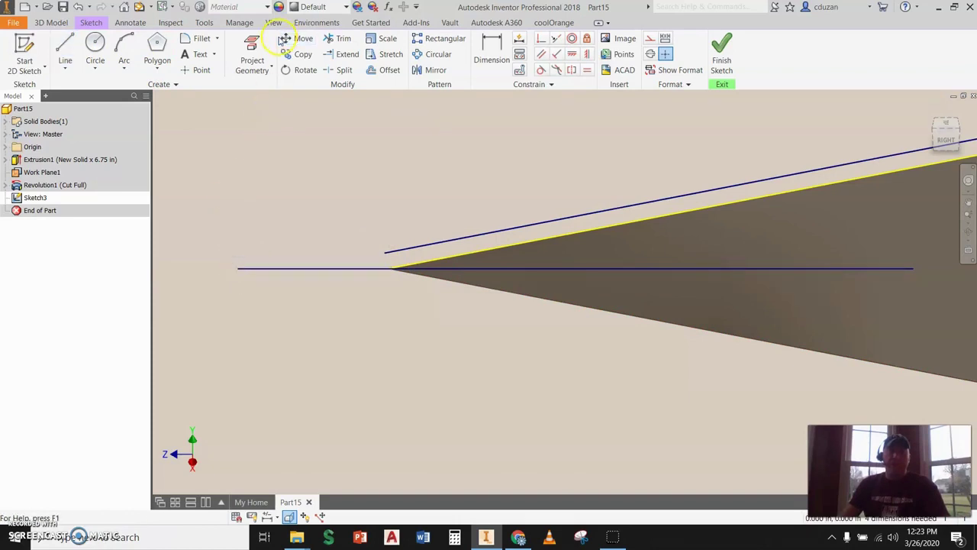
- Extend the offset sloped line to the outer horizontal line and trim the horizontal line beyond their intersection
left_click(347, 54)
left_click(414, 246)
key("Escape")
key("x")
left_click(290, 269)
scroll(356, 328, "up", 4)
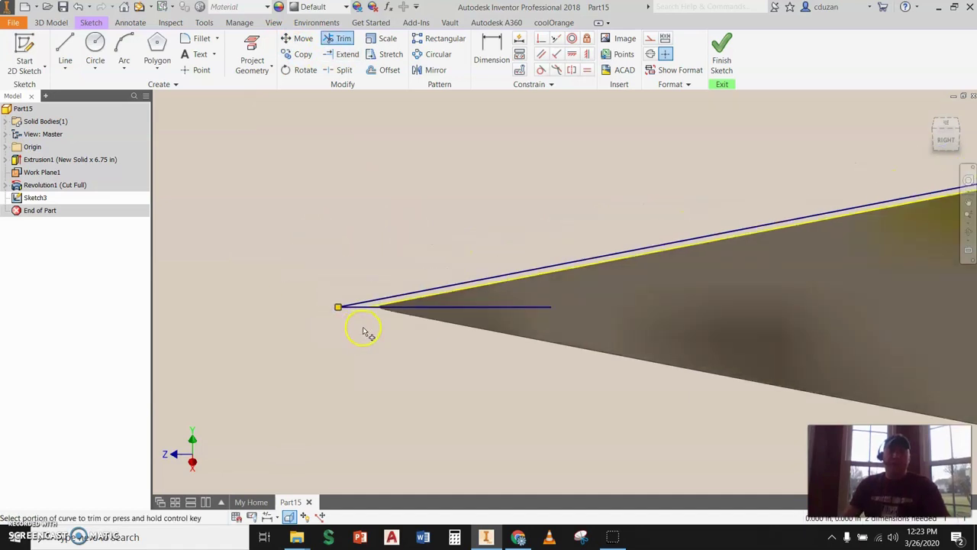
key("Escape")
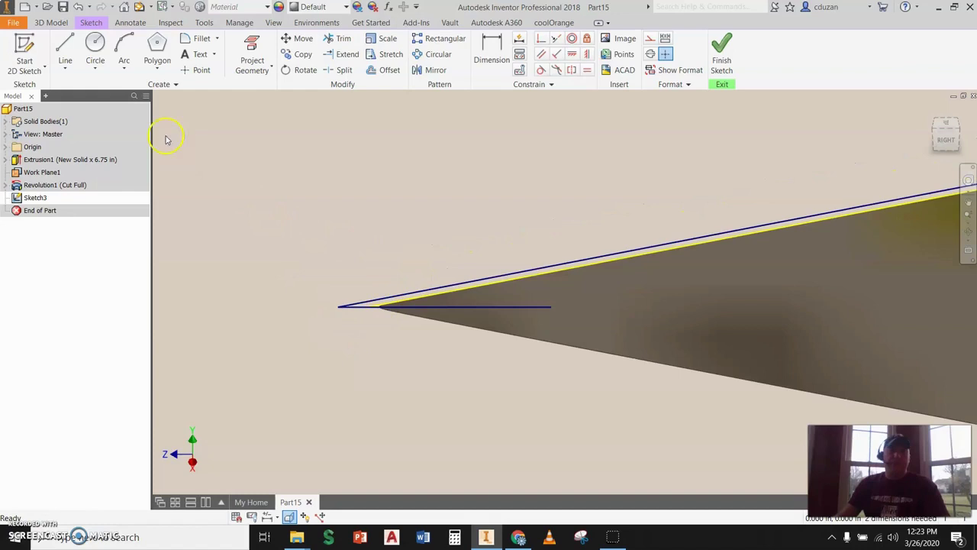
- Draw a short vertical line upward from the point where the offset sloped line meets the horizontal line
left_click(64, 47)
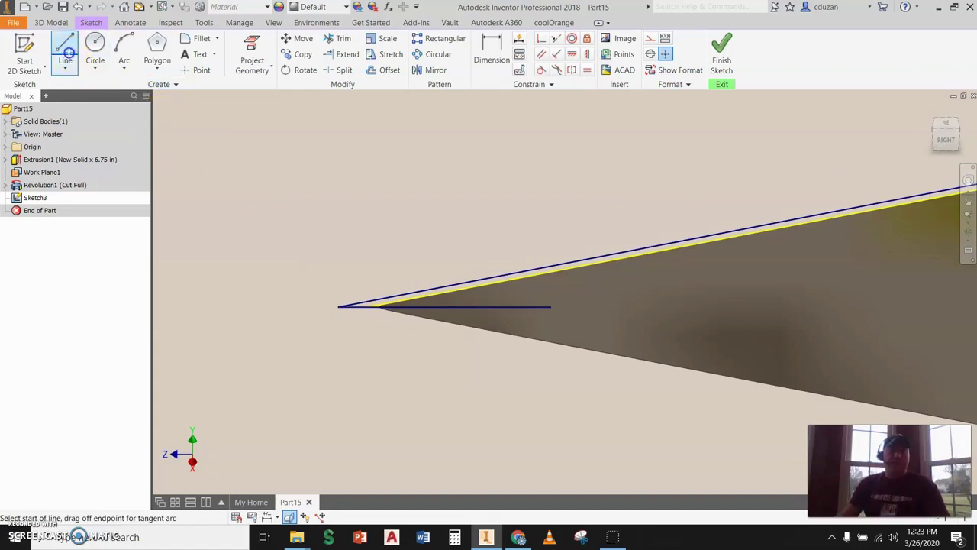
left_click(338, 306)
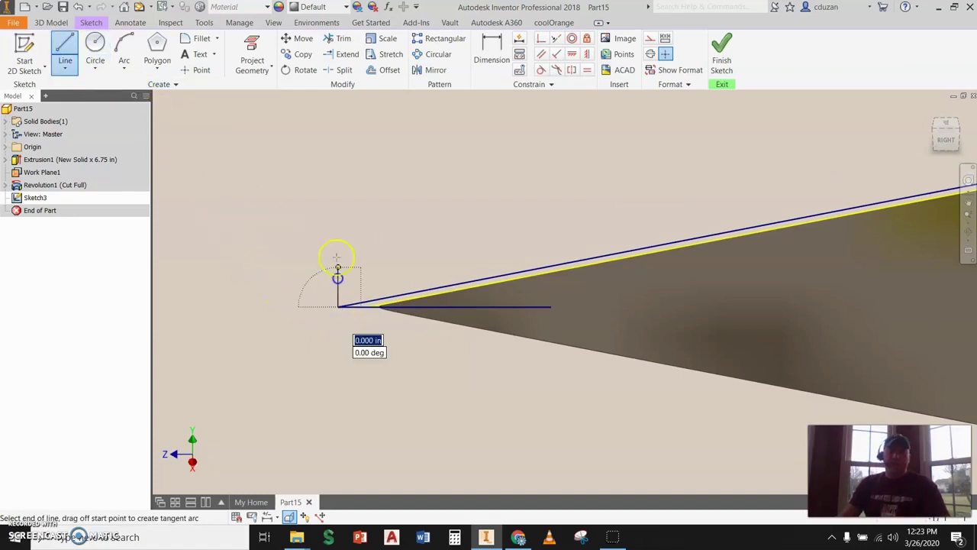
left_click(338, 243)
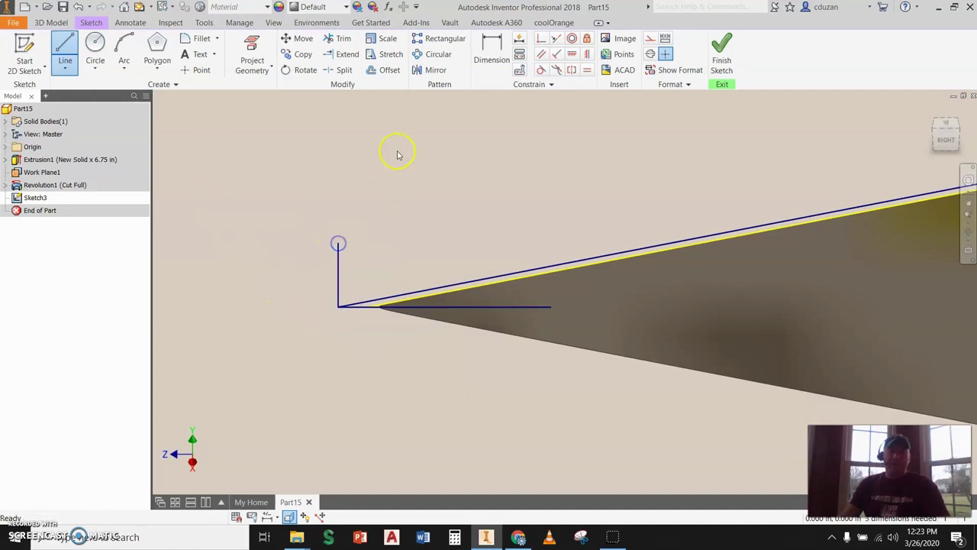
key("Escape")
- Offset the short vertical line .125 in toward the cone's body
left_click(389, 70)
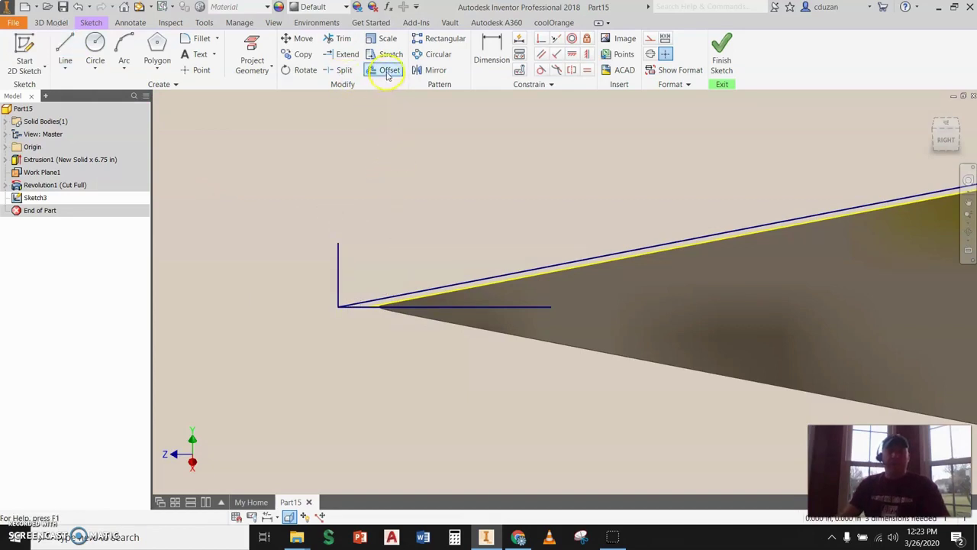
left_click(338, 257)
type(".125")
key("Return")
key("Escape")
- Extend the offset vertical line up to the outer sloped line and trim the sloped line beyond that intersection
scroll(464, 257, "down", 3)
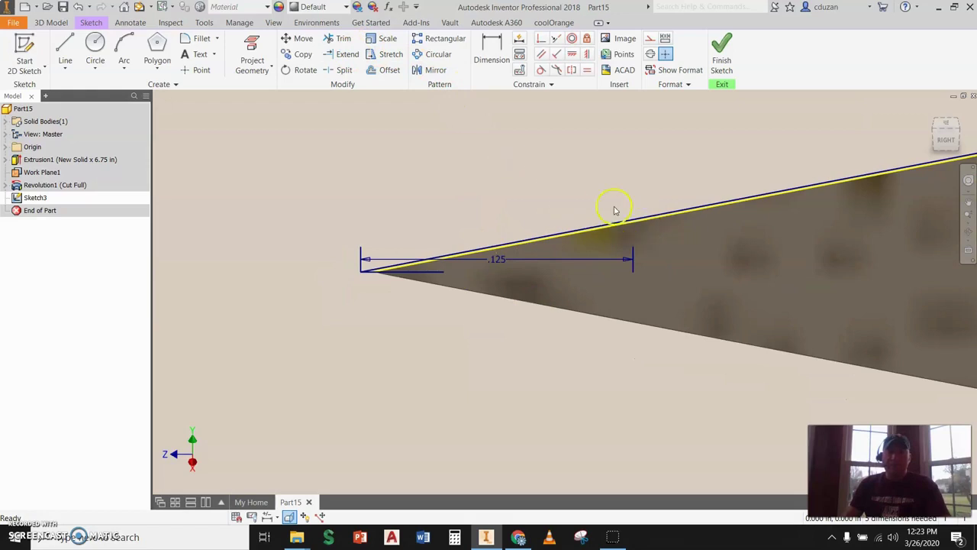
left_click(347, 55)
scroll(633, 256, "up", 2)
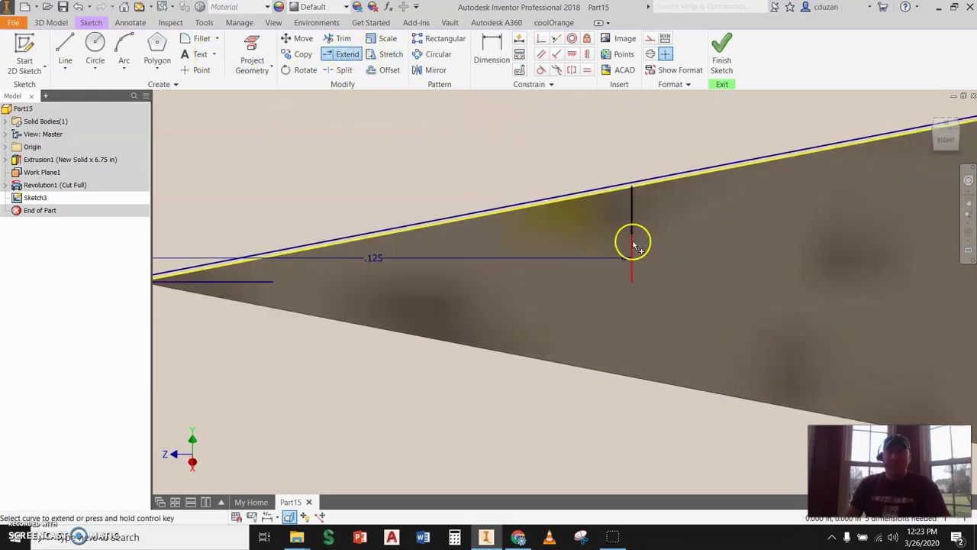
scroll(638, 189, "up", 2)
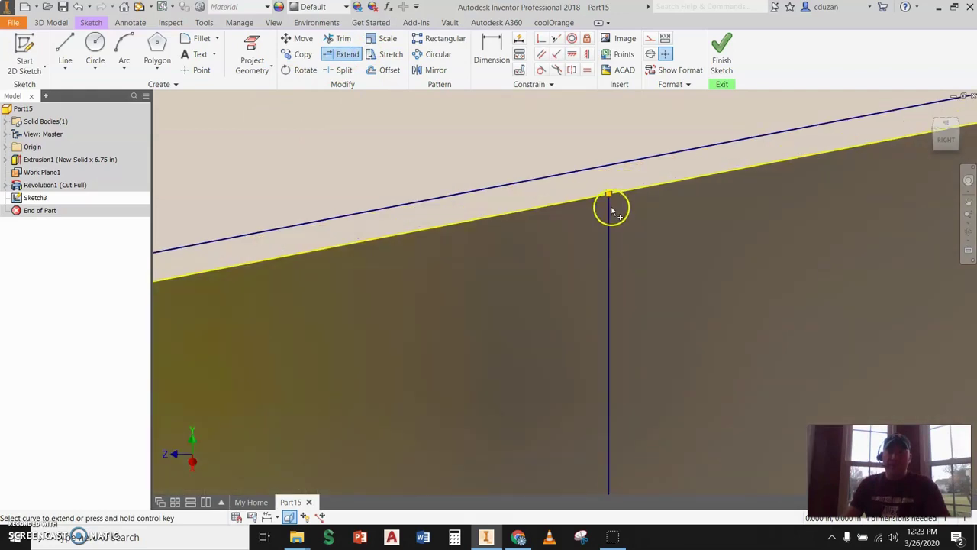
left_click(611, 211)
key("Escape")
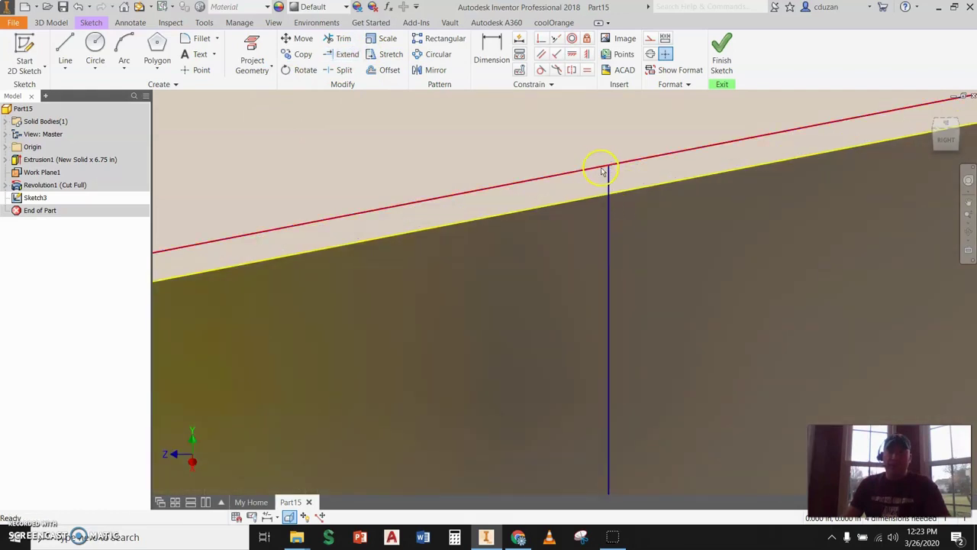
key("x")
left_click(627, 163)
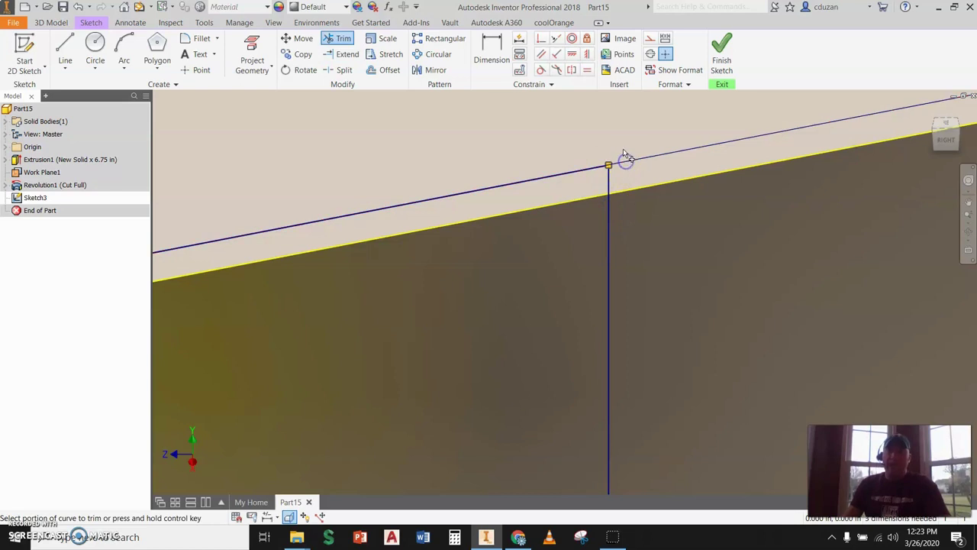
key("Escape")
- Draw a line along the cone's sloped edge from its tip to the offset vertical line
scroll(628, 194, "down", 2)
scroll(628, 194, "down", 3)
scroll(229, 255, "up", 2)
middle_click_drag(229, 255, 384, 288)
left_click(65, 48)
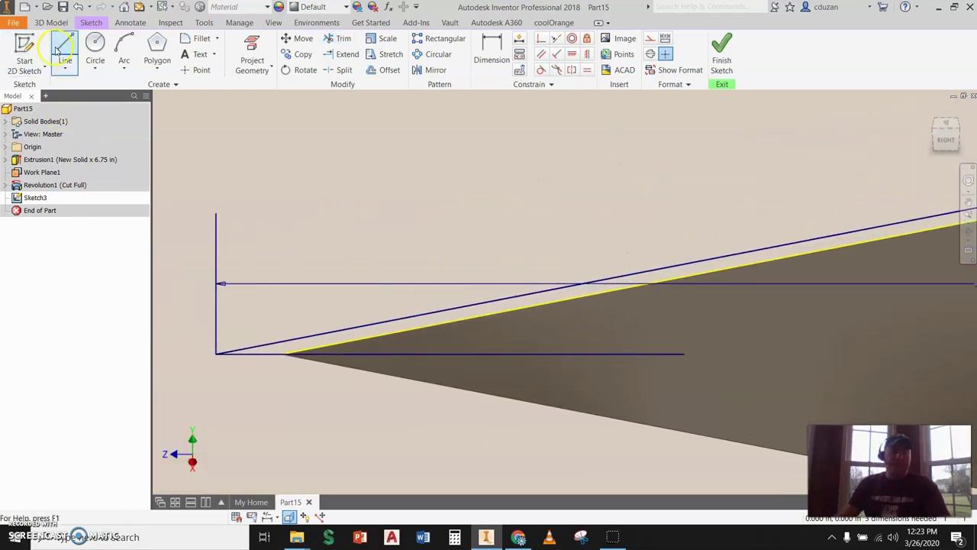
left_click(284, 349)
scroll(284, 351, "up", 3)
scroll(800, 254, "up", 3)
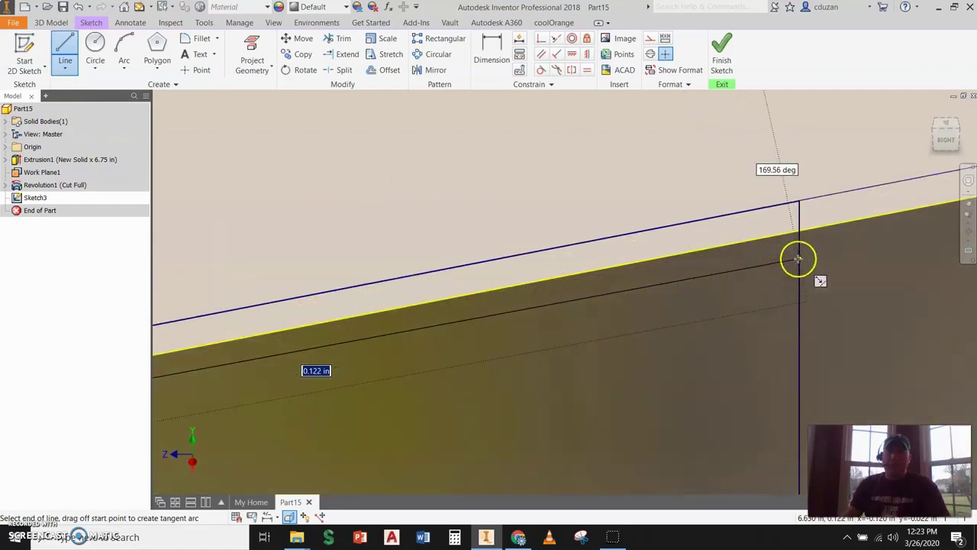
left_click(799, 227)
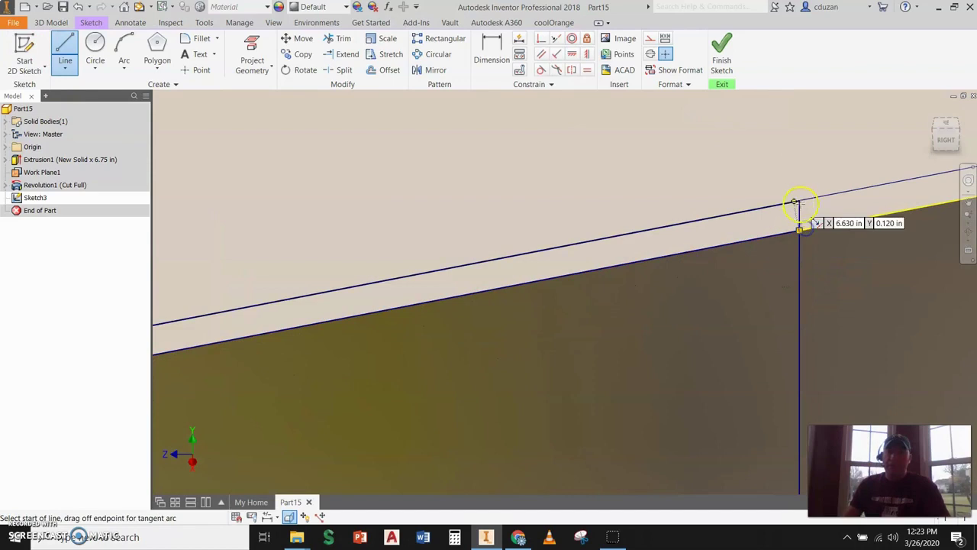
- Trim the portion of the offset vertical line below the cone's sloped edge and finish the sketch
key("x")
left_click(802, 252)
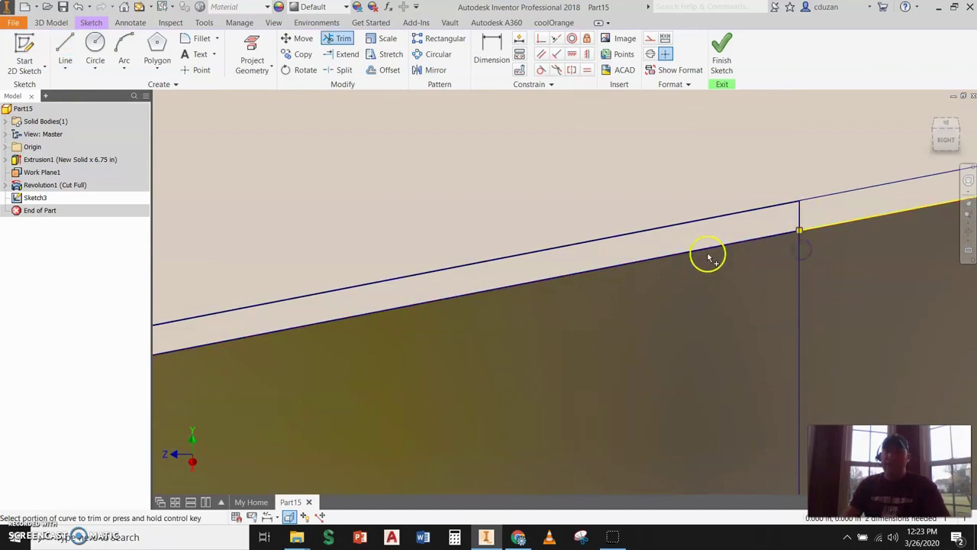
scroll(722, 241, "down", 4)
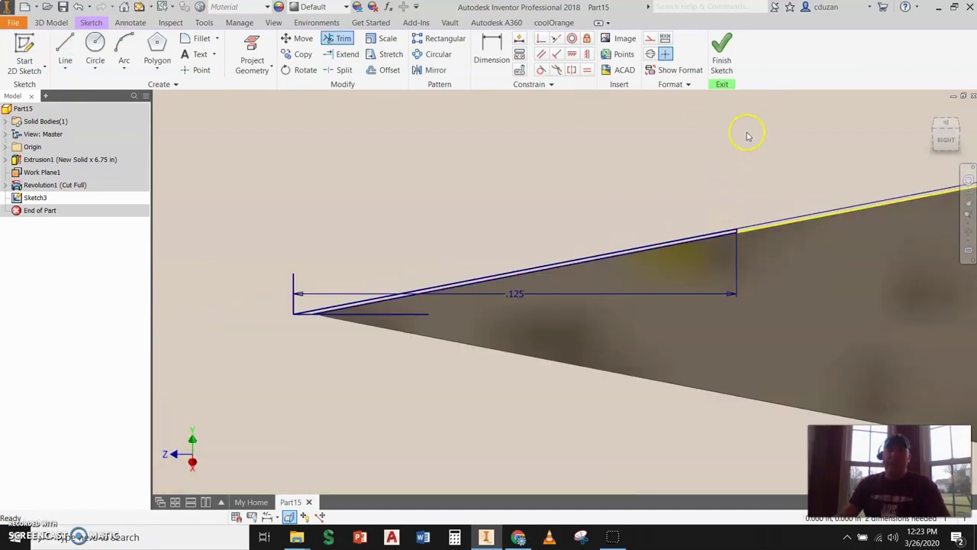
key("Escape")
left_click(722, 47)
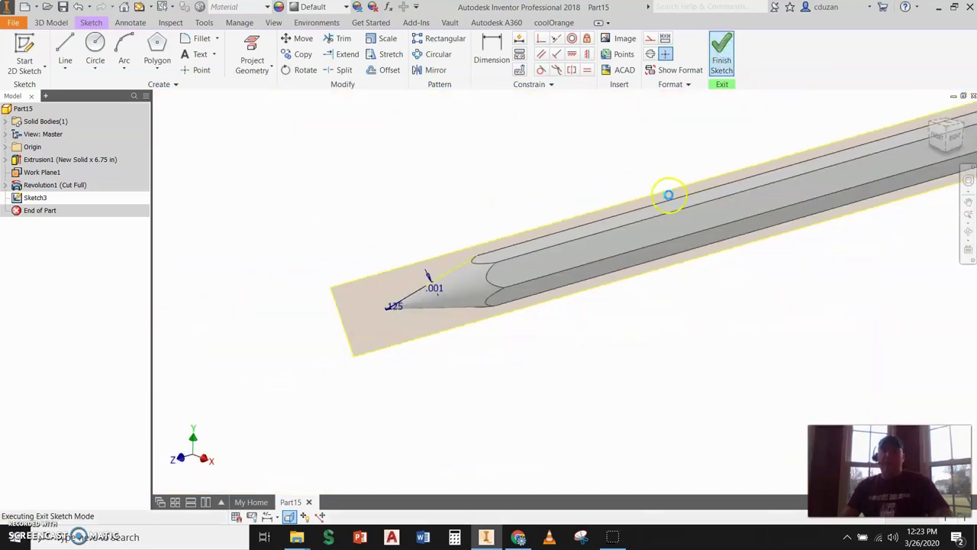
- Revolve the thin sloped tip profile fully around the short horizontal sketch line, joining it to the pencil body
left_click(105, 60)
scroll(388, 312, "up", 5)
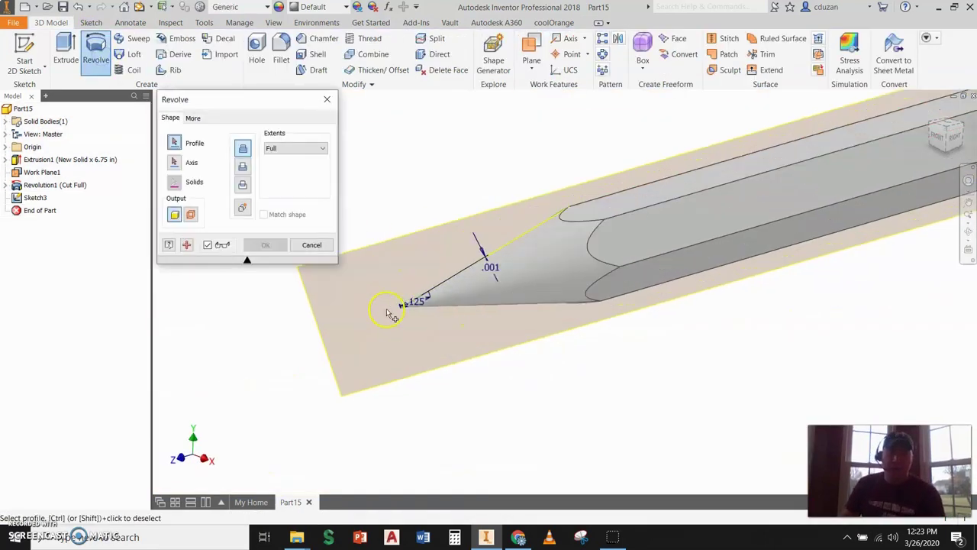
left_click(498, 251)
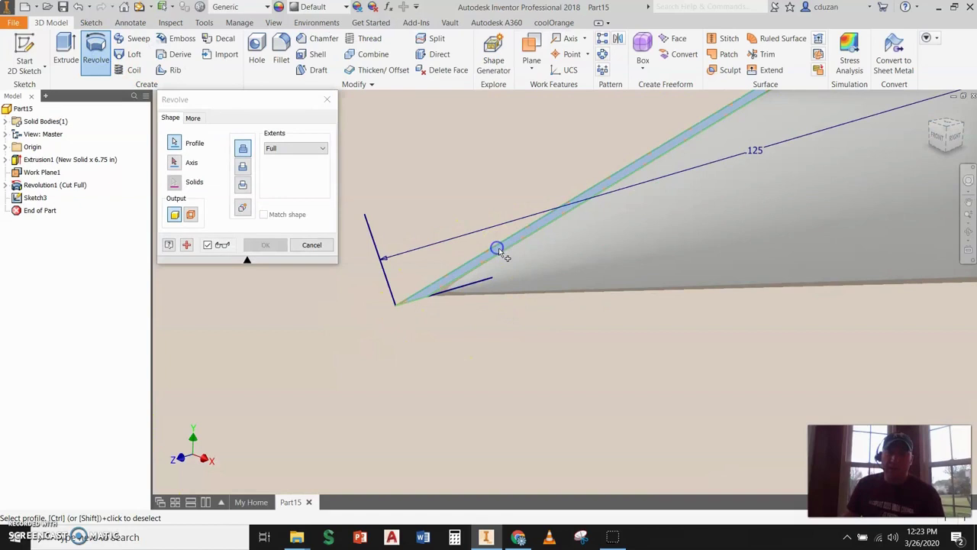
left_click(174, 162)
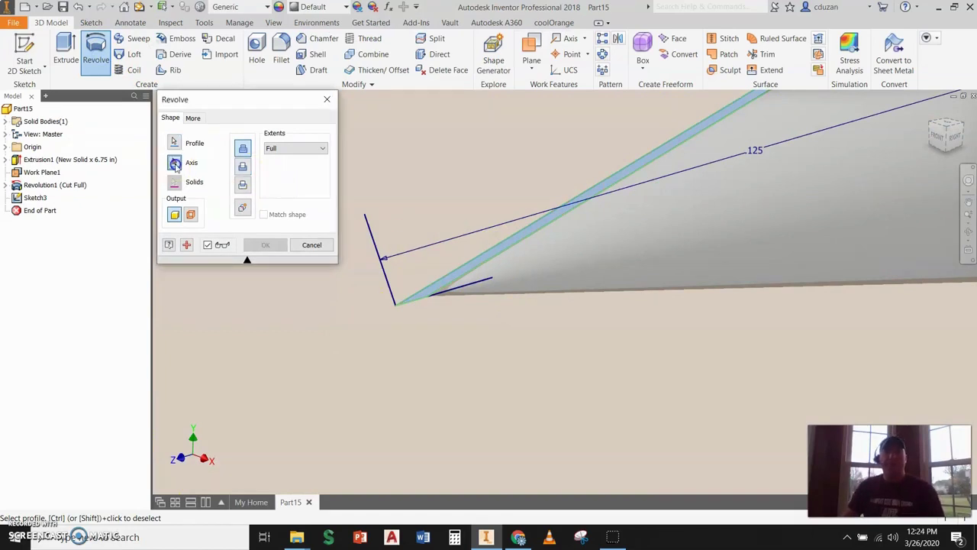
left_click(488, 284)
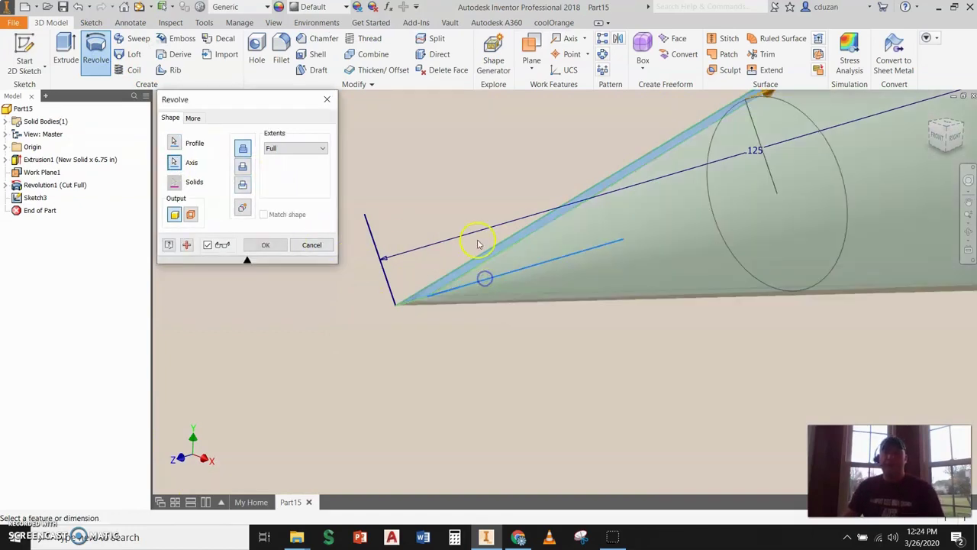
scroll(504, 202, "down", 4)
middle_click_drag(603, 161, 573, 288)
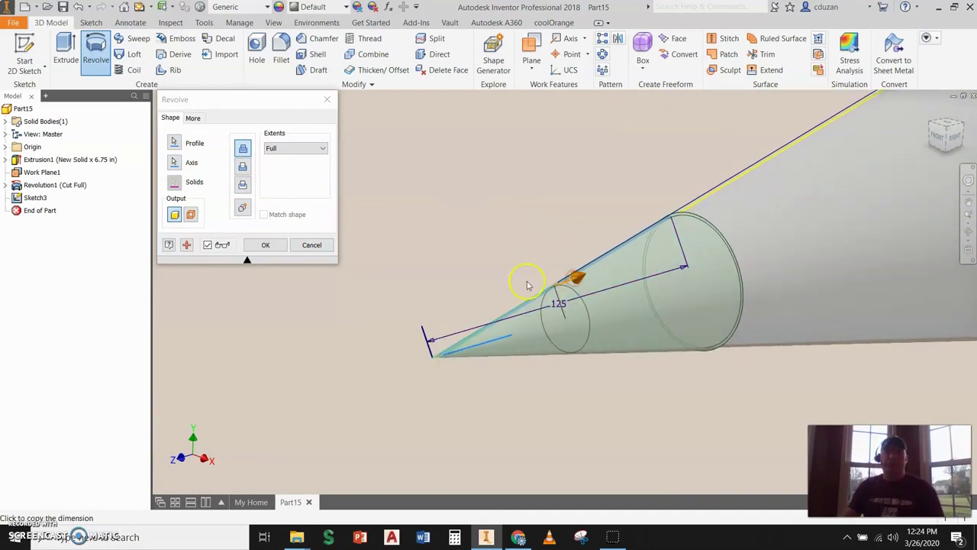
left_click(261, 245)
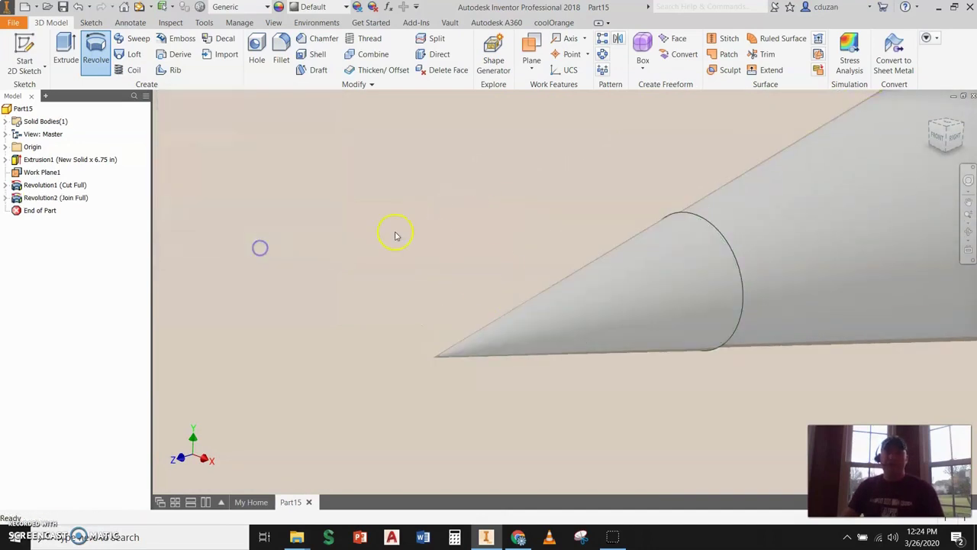
- Turn off the visibility of Work Plane1
scroll(504, 236, "down", 3)
scroll(730, 248, "up", 3)
middle_click_drag(729, 248, 439, 321)
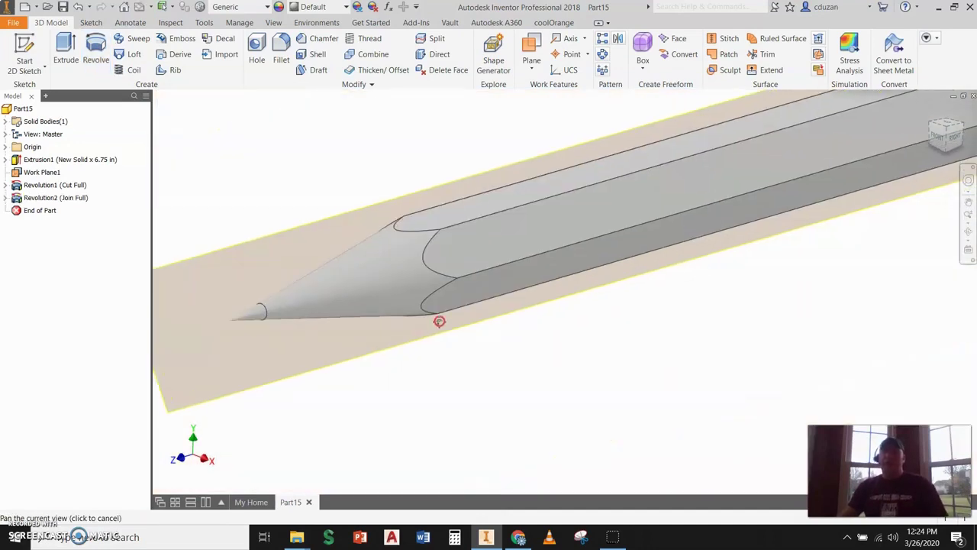
right_click(35, 175)
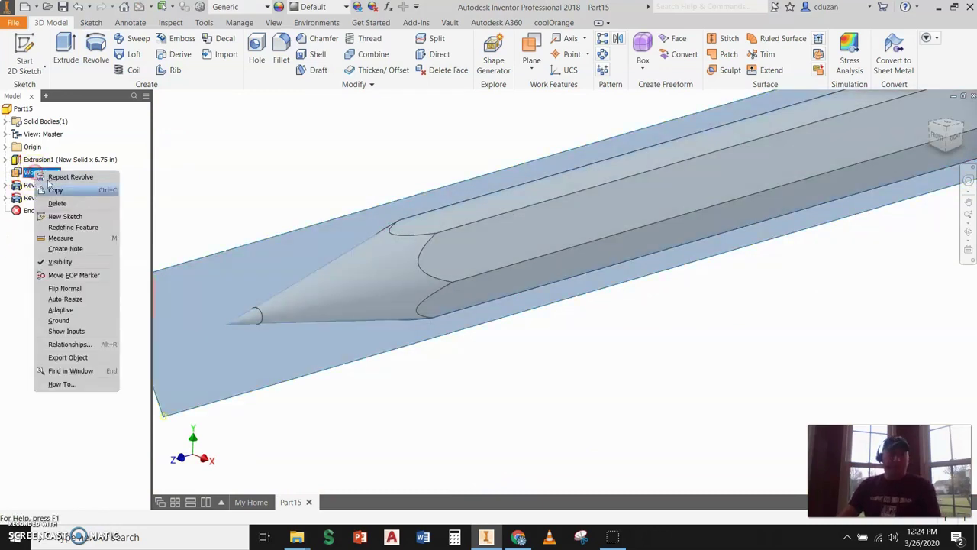
left_click(41, 262)
- Set the whole part's appearance to Yellow from the Inventor Material Library
scroll(302, 287, "down", 3)
middle_click_drag(498, 146, 471, 233)
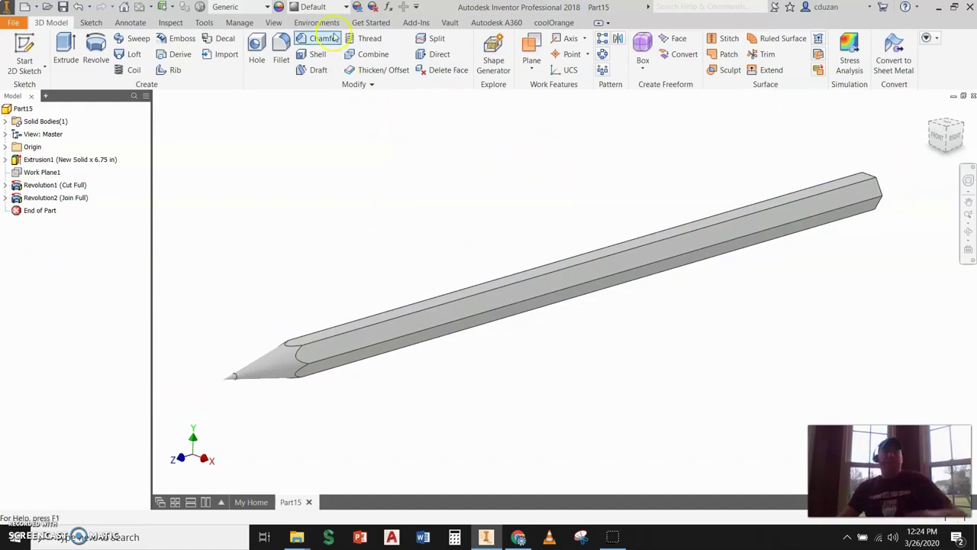
left_click(315, 6)
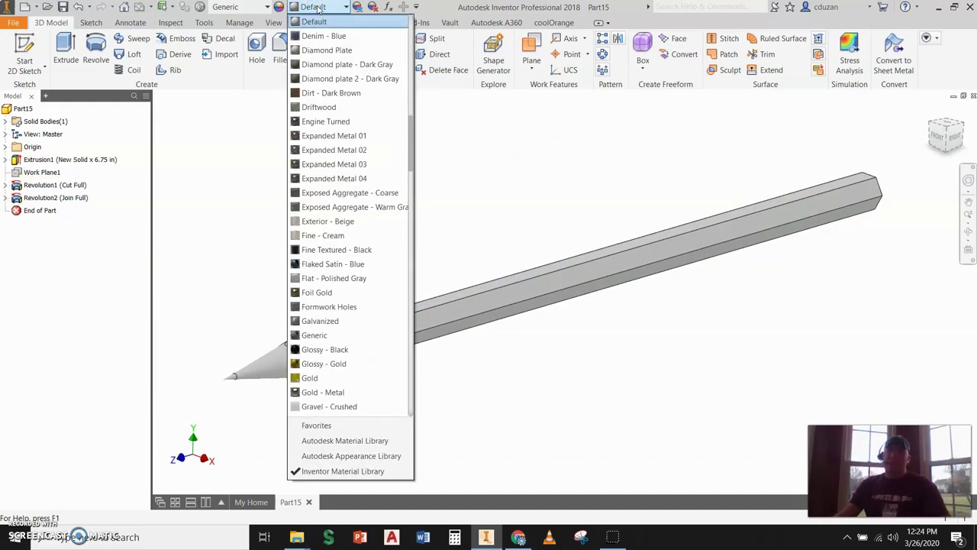
scroll(339, 196, "down", 10)
scroll(309, 429, "down", 1)
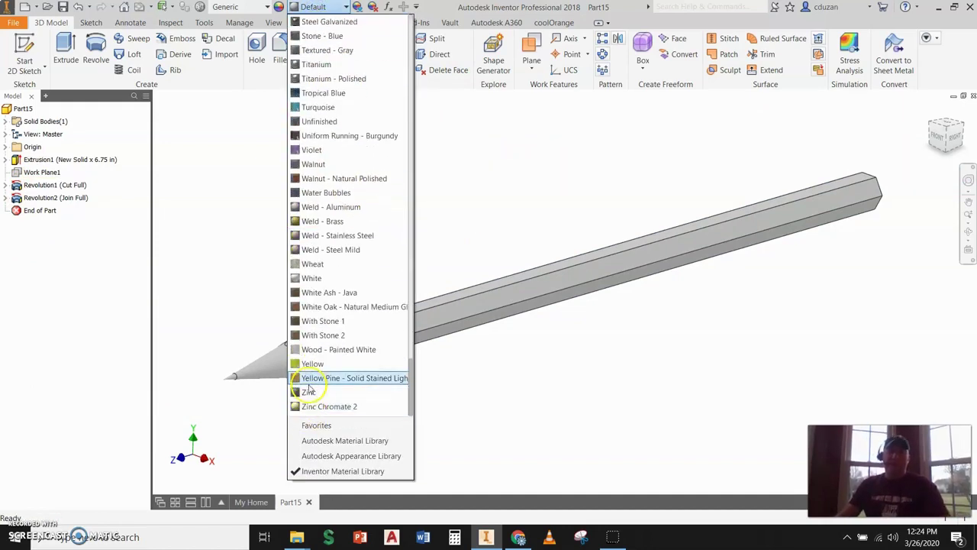
left_click(311, 350)
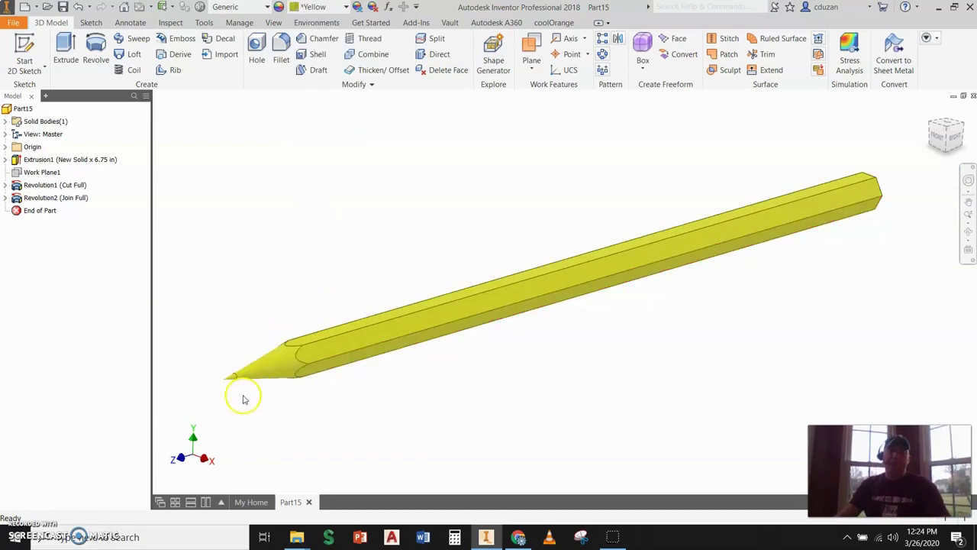
- Apply the Birch - Natural Polished appearance to the sharpened conical face between the tip and the hexagonal body
scroll(243, 398, "up", 5)
left_click(334, 290)
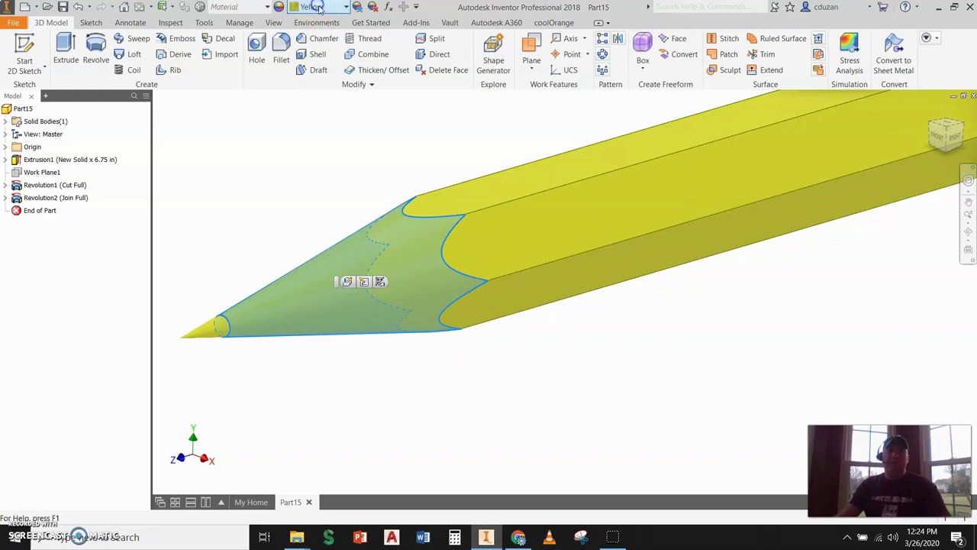
left_click(316, 8)
scroll(327, 64, "up", 10)
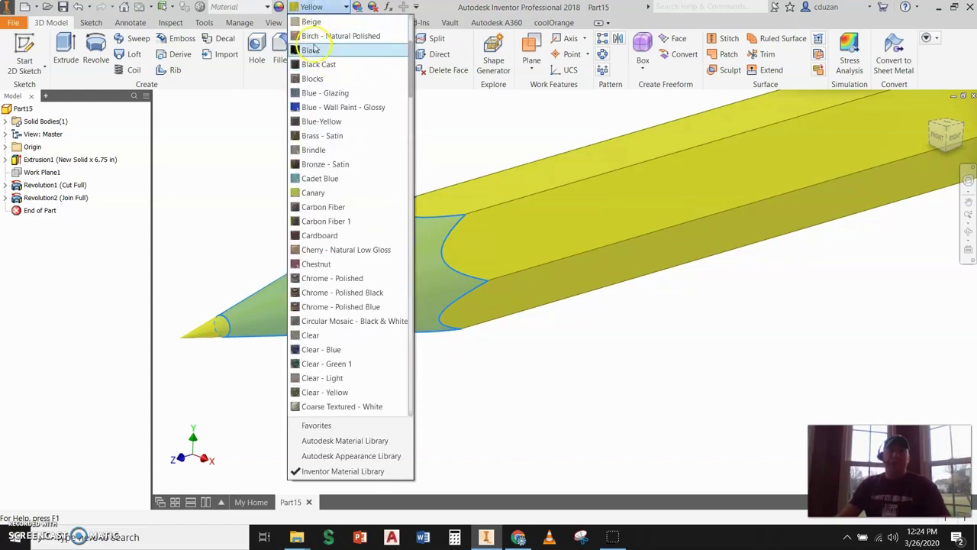
left_click(320, 36)
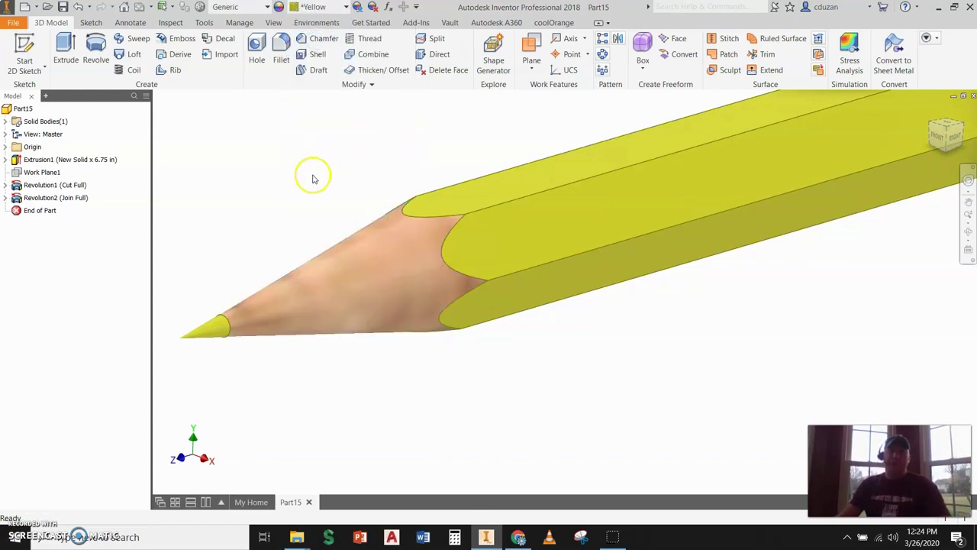
- Apply the Black appearance to the small conical face at the pencil's tip
left_click(385, 267)
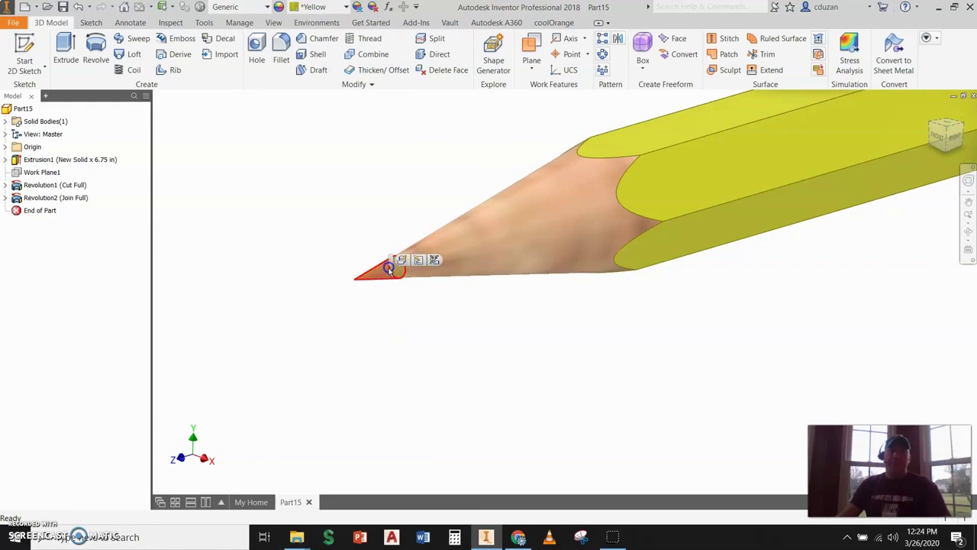
left_click(324, 8)
scroll(324, 31, "up", 10)
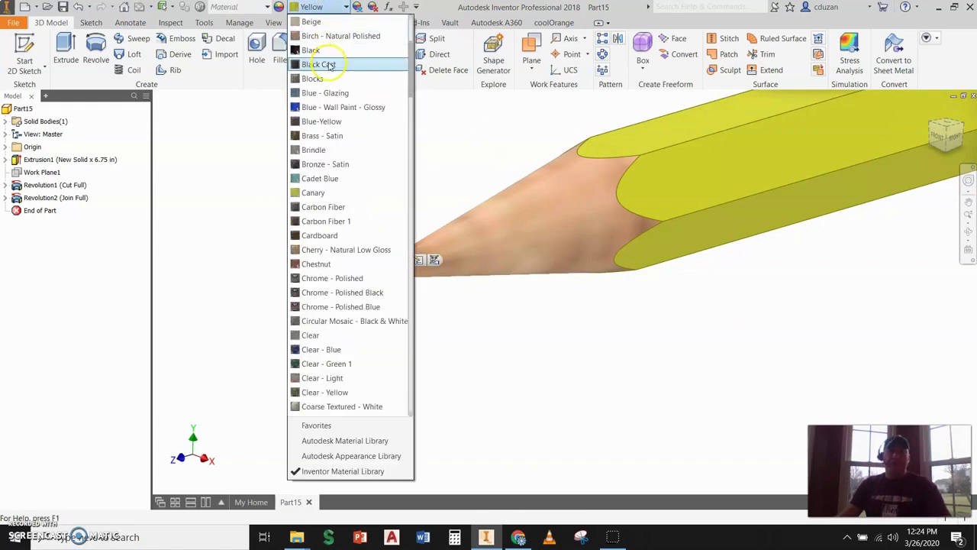
left_click(321, 51)
scroll(366, 294, "down", 2)
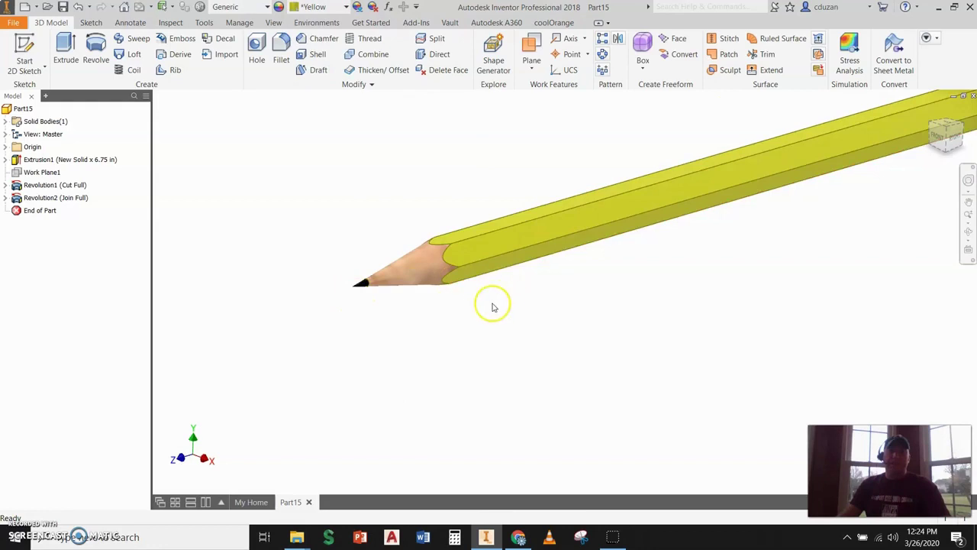
scroll(489, 307, "down", 2)
scroll(607, 275, "down", 2)
scroll(519, 352, "up", 3)
scroll(535, 355, "down", 2)
scroll(542, 356, "up", 3)
mouse_move(541, 356)
middle_mouse_down()
mouse_move(578, 367)
mouse_move(561, 363)
middle_mouse_up()
scroll(583, 366, "down", 2)
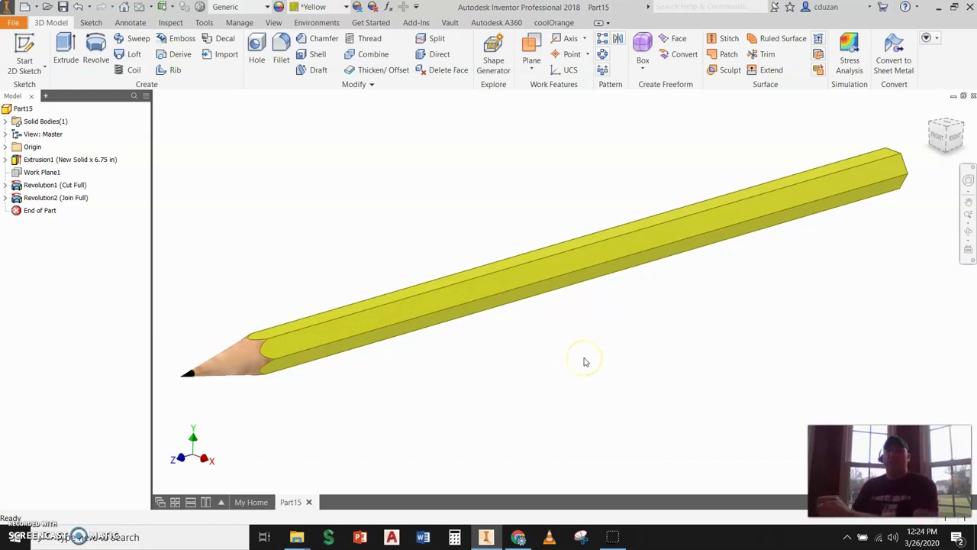